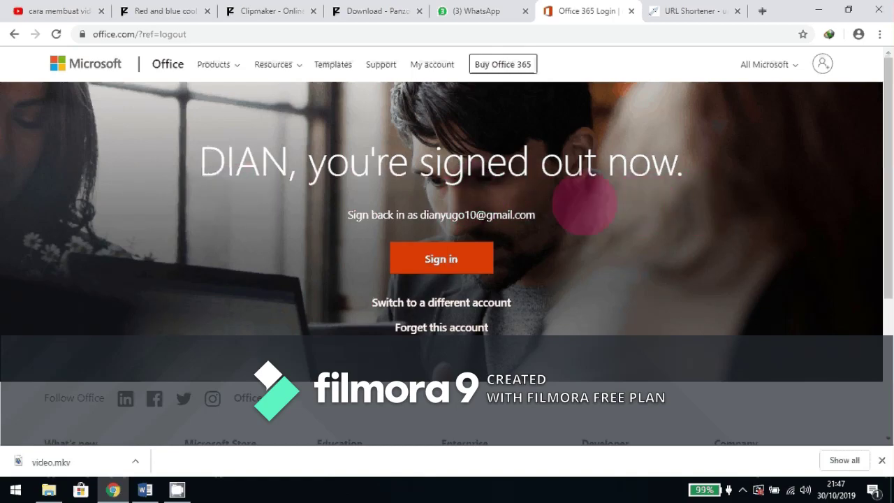
Switch the Office.com site language to Indonesia (Indonesia) from the footer language list.
{"action": "scroll", "coordinate": [583, 206], "scroll_direction": "down", "scroll_amount": 2}
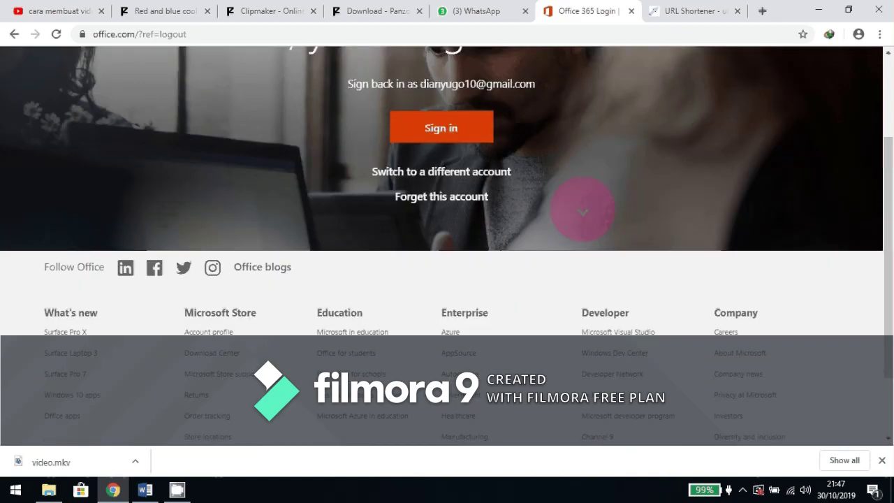
{"action": "scroll", "coordinate": [772, 204], "scroll_direction": "down", "scroll_amount": 1}
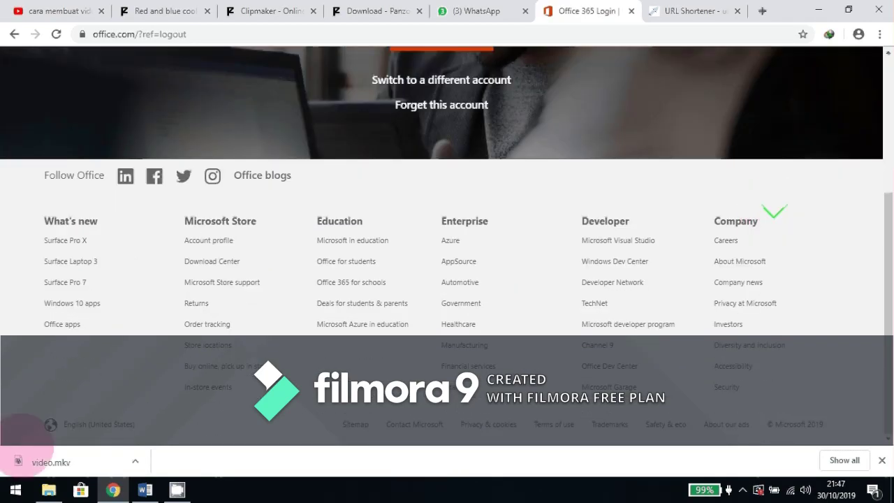
{"action": "left_click", "coordinate": [97, 423]}
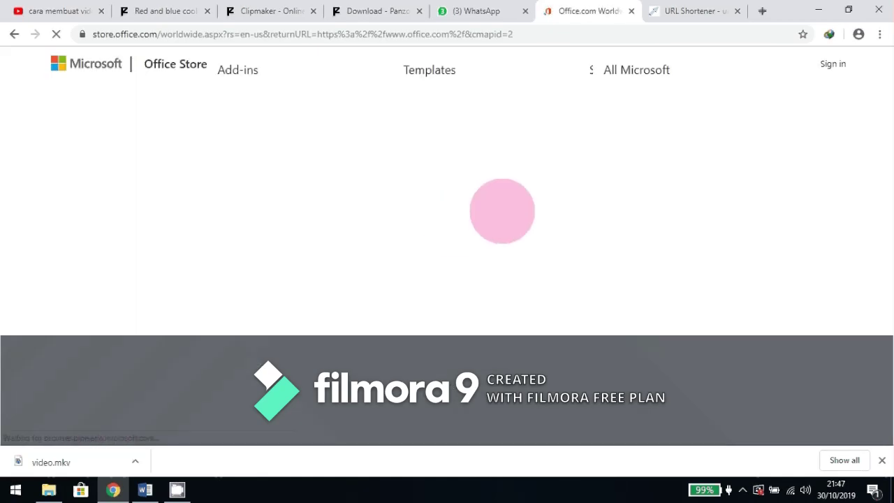
{"action": "scroll", "coordinate": [451, 239], "scroll_direction": "down", "scroll_amount": 3}
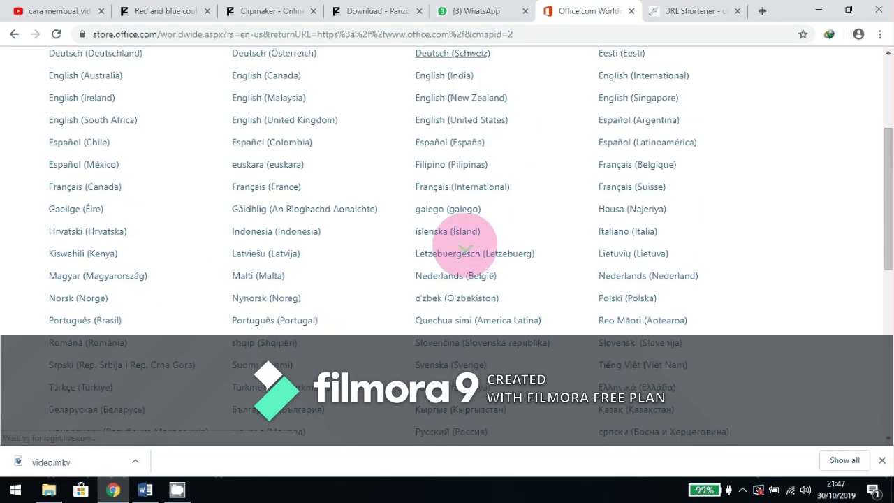
{"action": "left_click", "coordinate": [271, 232]}
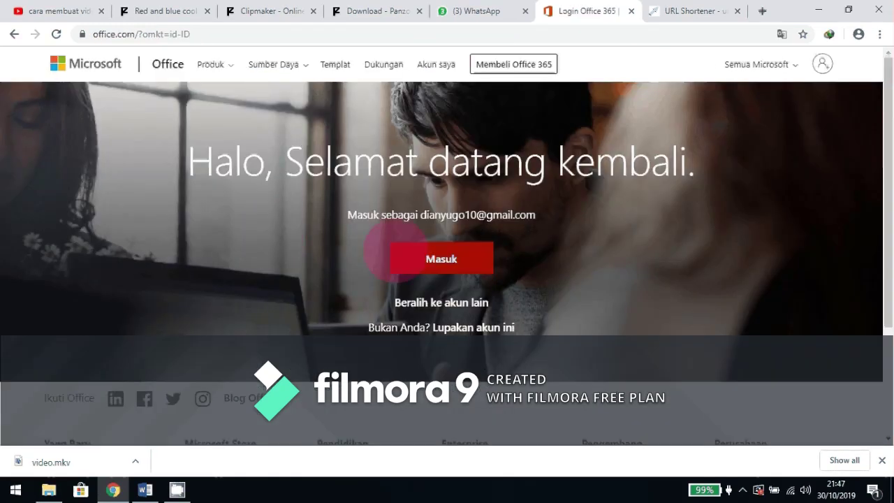
{"action": "left_click", "coordinate": [427, 257]}
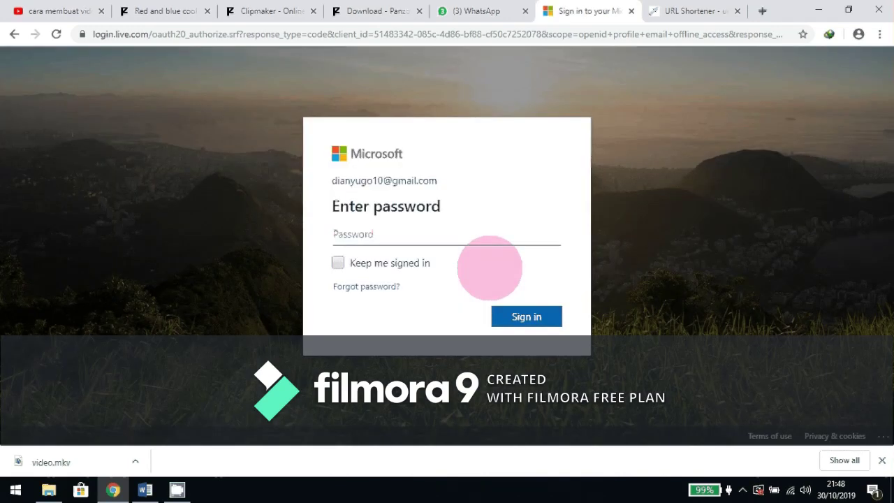
Enter the account password, retyping it once, and sign in to Office.
{"action": "type", "text": "•"}
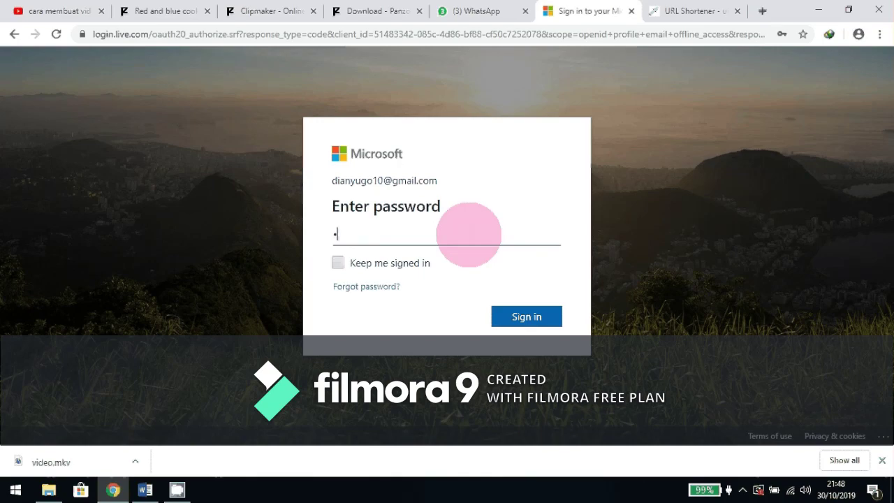
{"action": "type", "text": "•••••••"}
{"action": "key", "text": "BackSpace"}
{"action": "key", "text": "BackSpace"}
{"action": "key", "text": "BackSpace"}
{"action": "key", "text": "BackSpace"}
{"action": "key", "text": "BackSpace"}
{"action": "key", "text": "BackSpace"}
{"action": "key", "text": "BackSpace"}
{"action": "key", "text": "BackSpace"}
{"action": "type", "text": "•••••••••"}
{"action": "key", "text": "Return"}
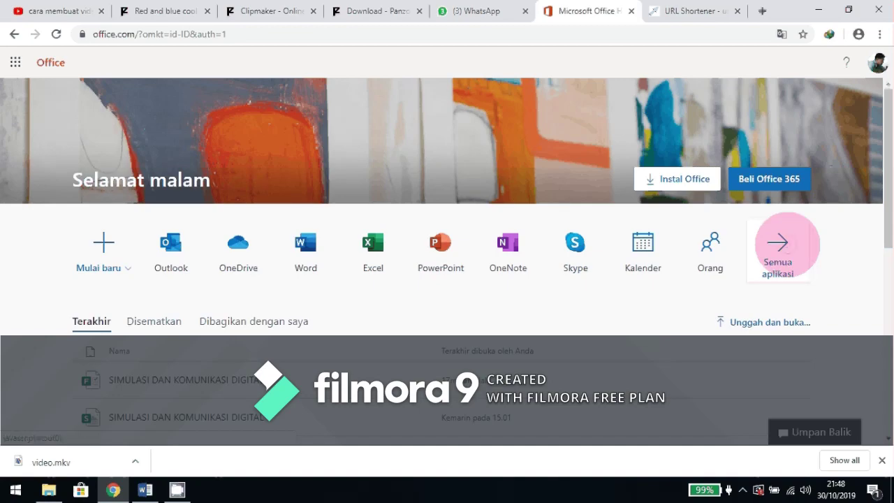
Open Microsoft Forms from the full list of Office apps.
{"action": "left_click", "coordinate": [782, 245]}
{"action": "scroll", "coordinate": [524, 300], "scroll_direction": "down", "scroll_amount": 2}
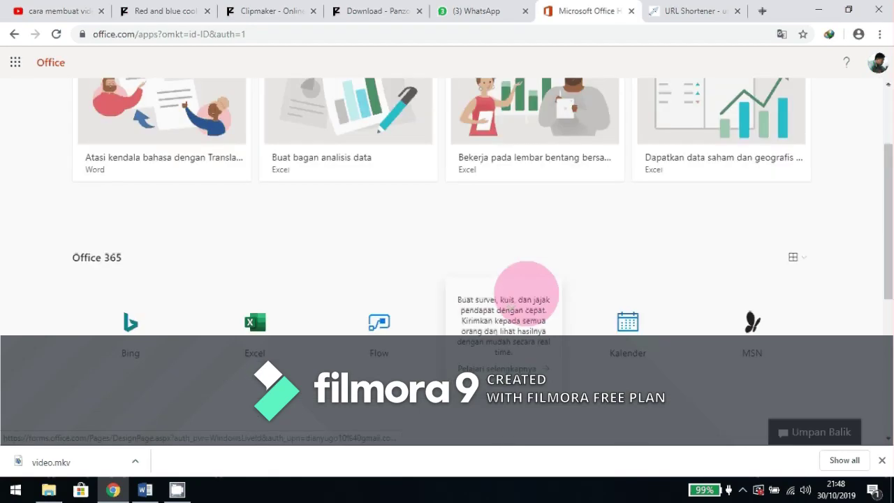
{"action": "scroll", "coordinate": [525, 293], "scroll_direction": "down", "scroll_amount": 3}
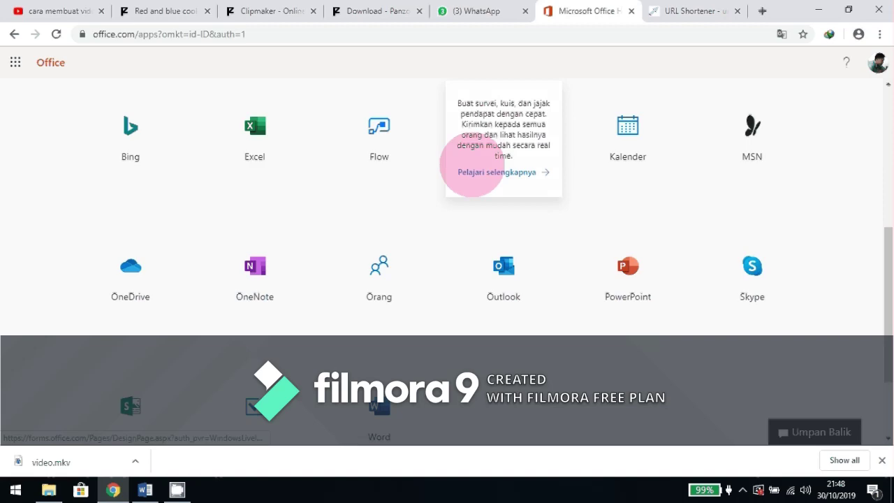
{"action": "left_click", "coordinate": [482, 172]}
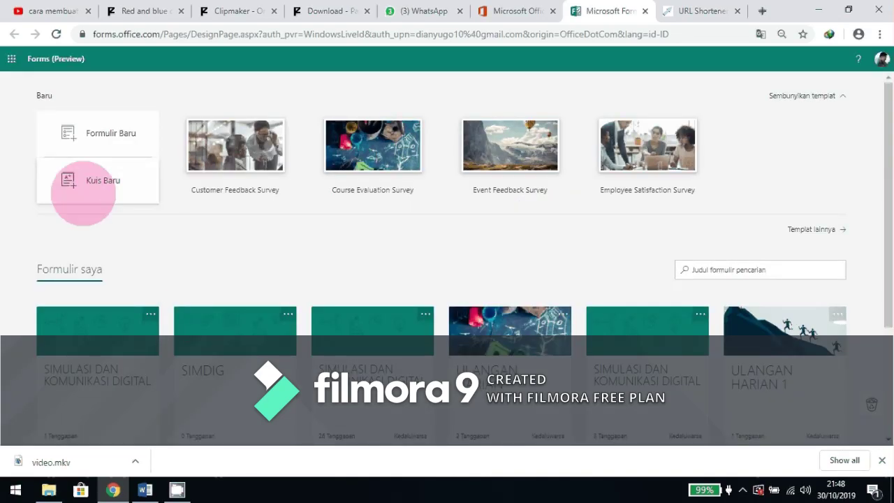
Start a new quiz titled 'SIMULASI DAN KOMUNIKASI DIGITAL'.
{"action": "left_click", "coordinate": [103, 183]}
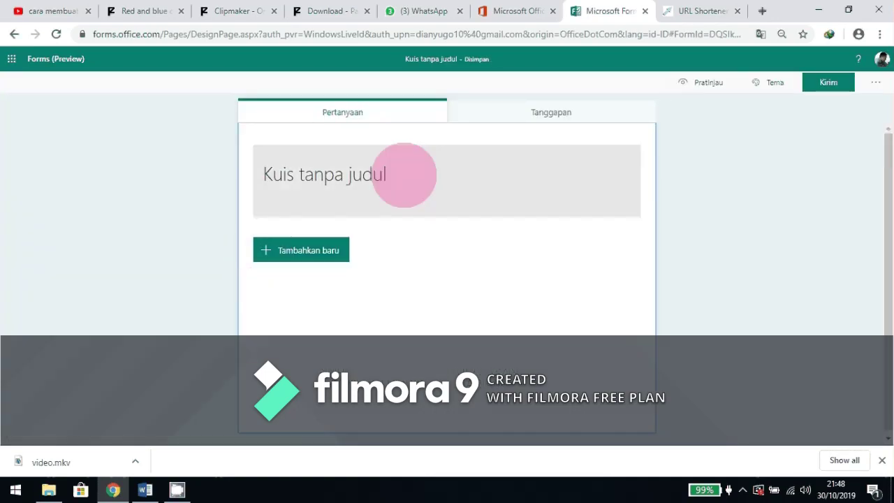
{"action": "left_click", "coordinate": [384, 176]}
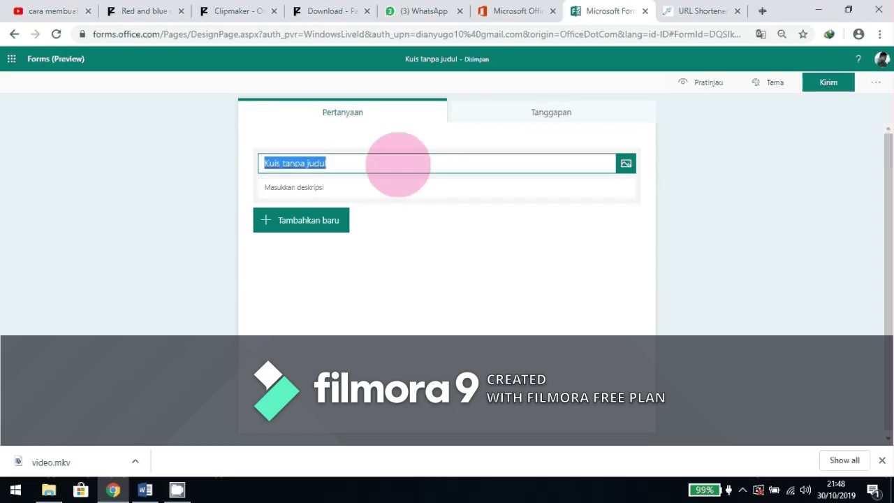
{"action": "left_click", "coordinate": [396, 164]}
{"action": "left_click", "coordinate": [135, 163]}
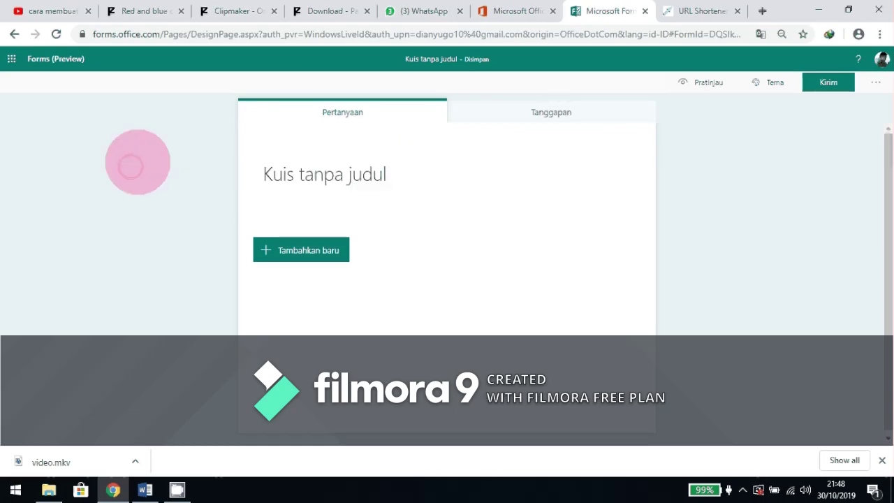
{"action": "left_click", "coordinate": [436, 190]}
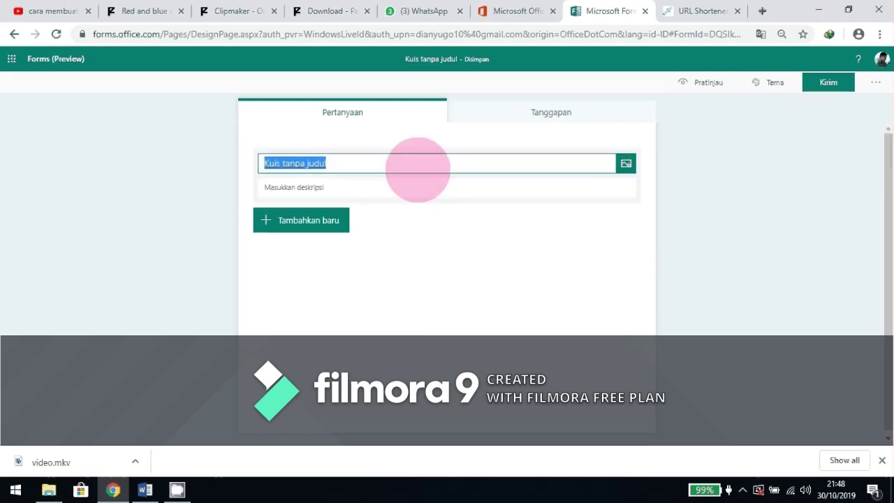
{"action": "type", "text": "s"}
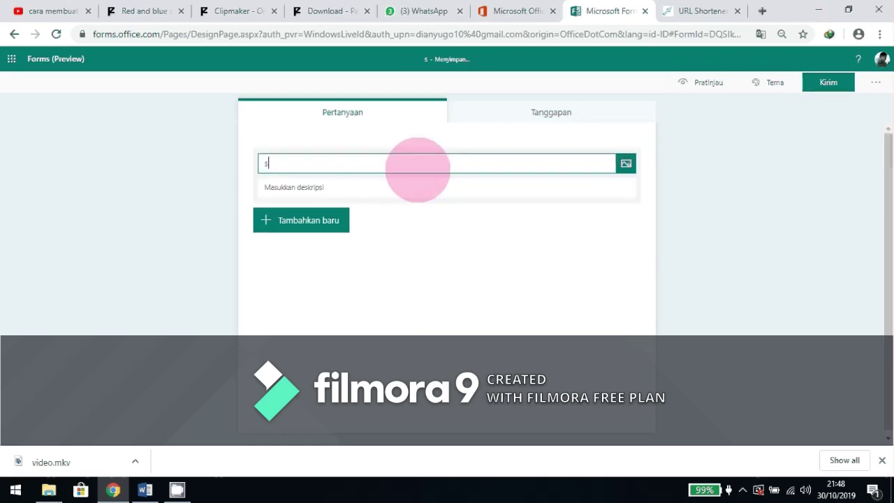
{"action": "type", "text": "i"}
{"action": "key", "text": "BackSpace"}
{"action": "key", "text": "BackSpace"}
{"action": "type", "text": "SIMULASI DAN K"}
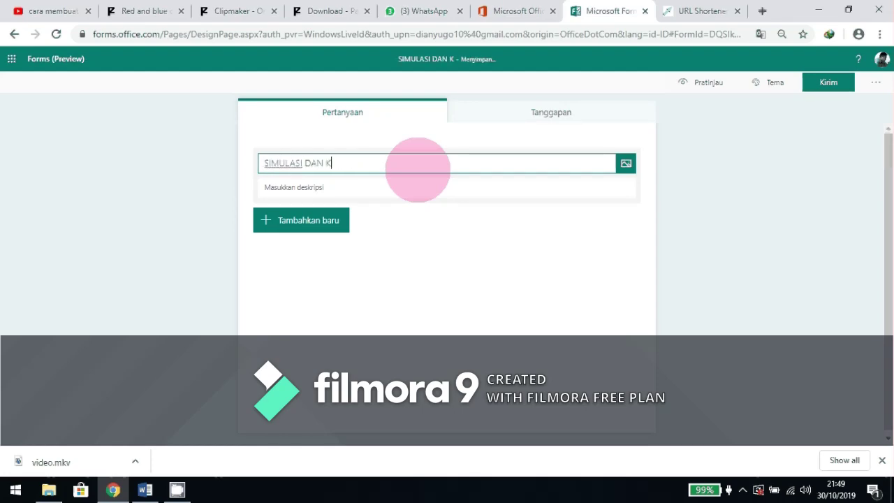
{"action": "type", "text": "OMUNIKAS"}
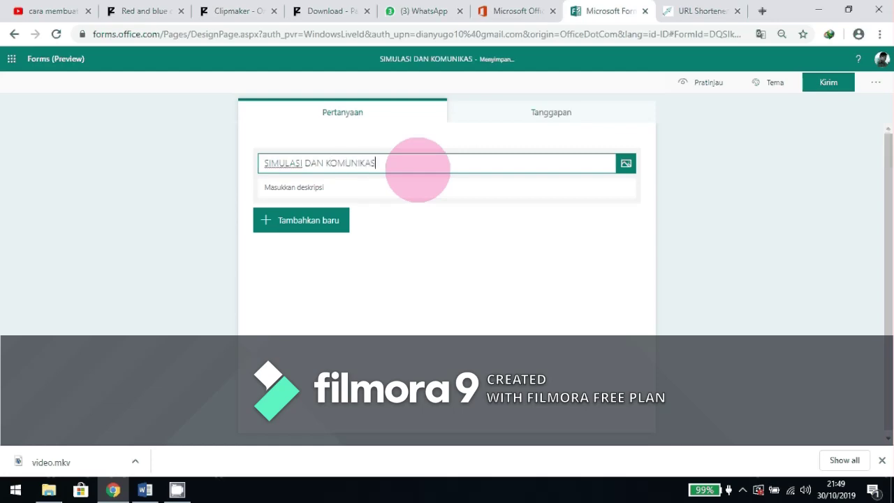
{"action": "type", "text": "I DI"}
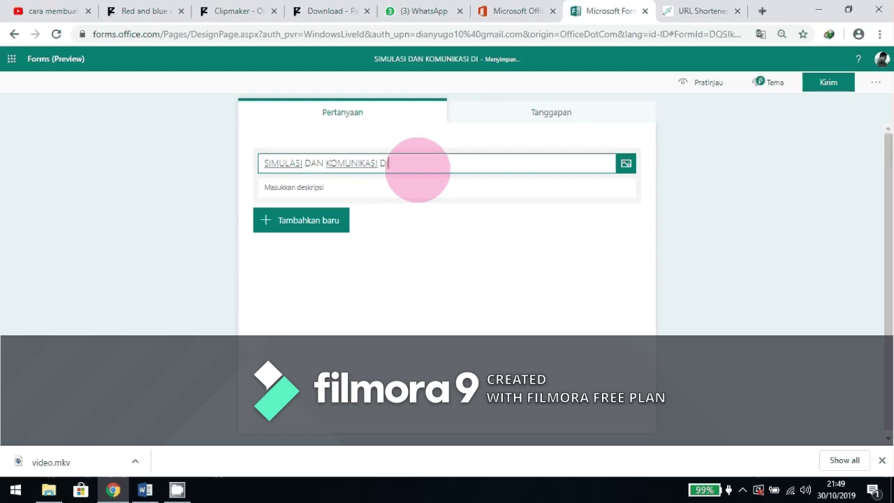
{"action": "type", "text": "GITAL"}
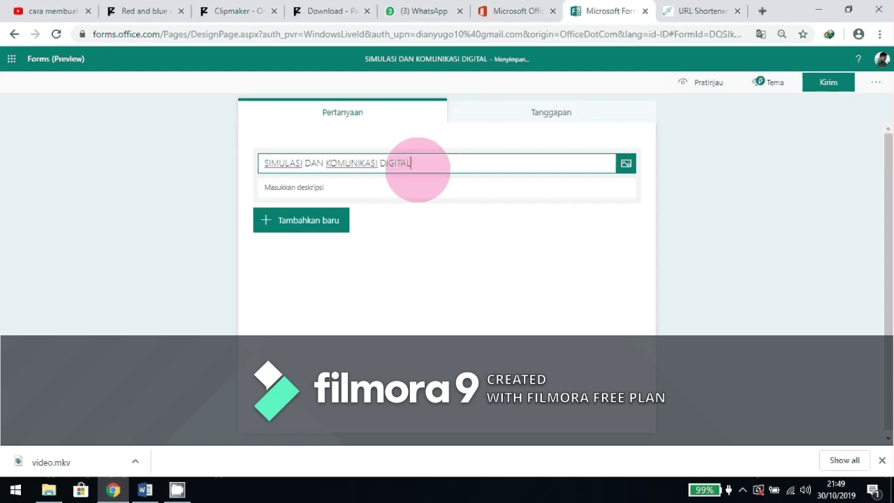
Give the quiz the description 'ISIKAN IDENTITAS ANDA DENGAN BENAR'.
{"action": "left_click", "coordinate": [393, 185]}
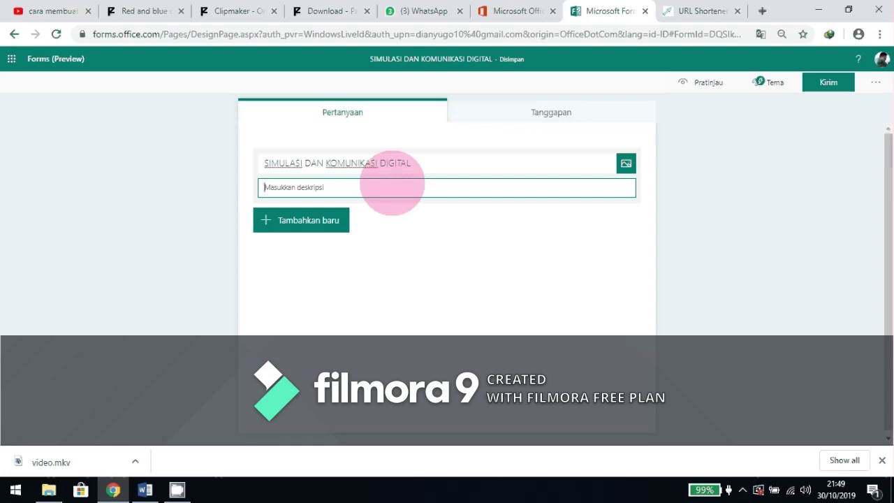
{"action": "type", "text": "ISIKA"}
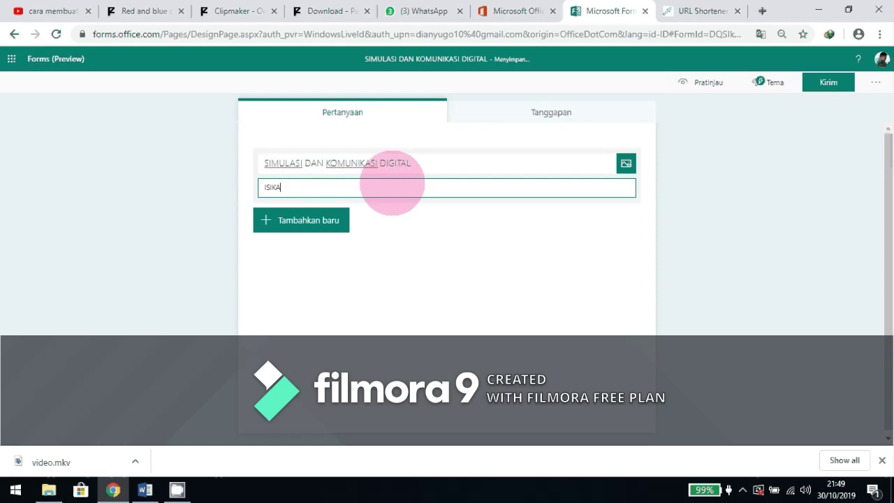
{"action": "type", "text": "N IDENTITAS ANDA DE"}
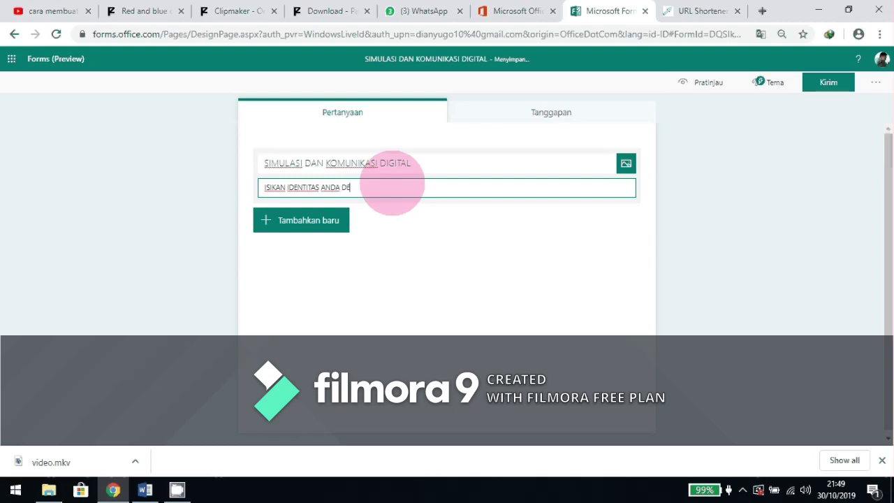
{"action": "type", "text": "NGAN BENAR"}
{"action": "left_click", "coordinate": [508, 252]}
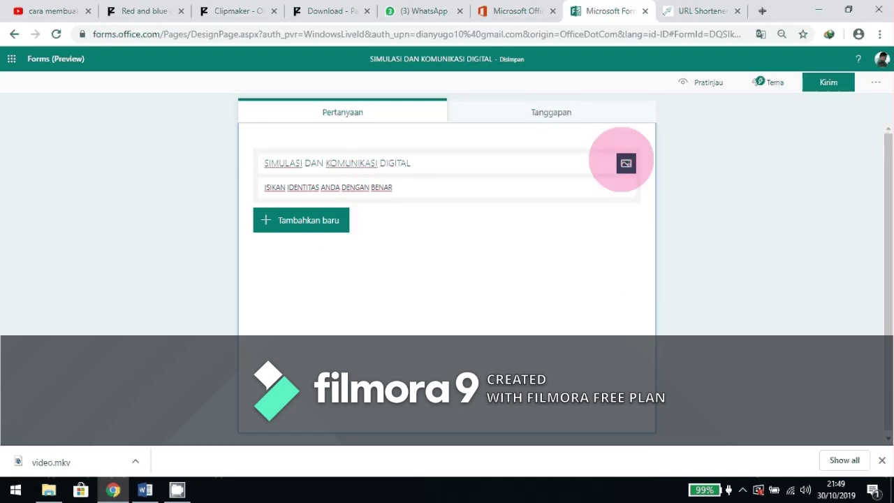
Insert the first image result for 'KOMPUTER' beside the quiz title.
{"action": "left_click", "coordinate": [626, 163]}
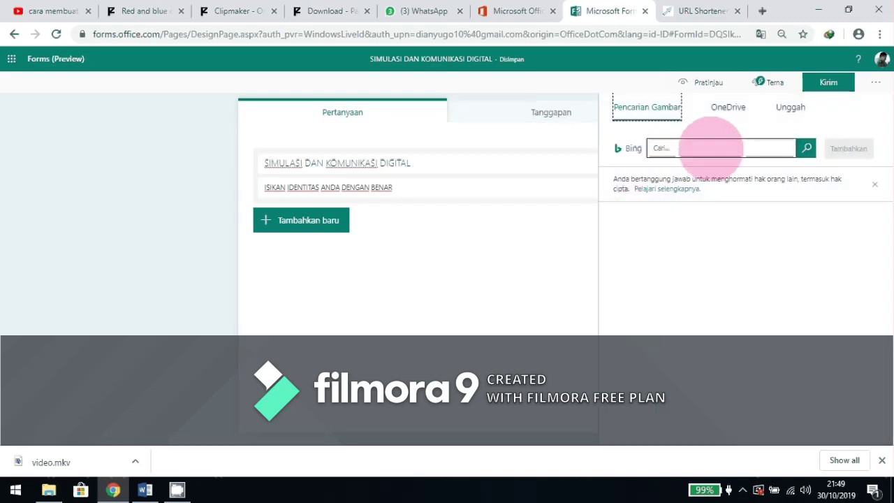
{"action": "left_click", "coordinate": [709, 148]}
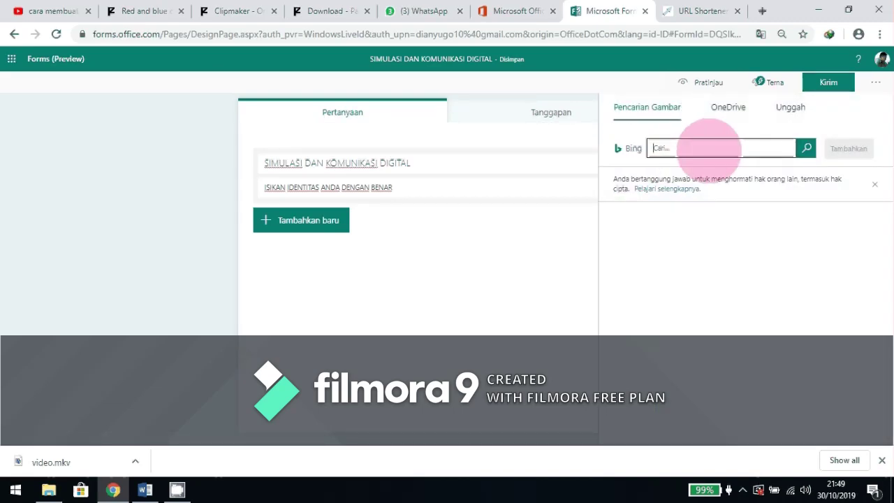
{"action": "type", "text": "KOMPUTER"}
{"action": "key", "text": "Return"}
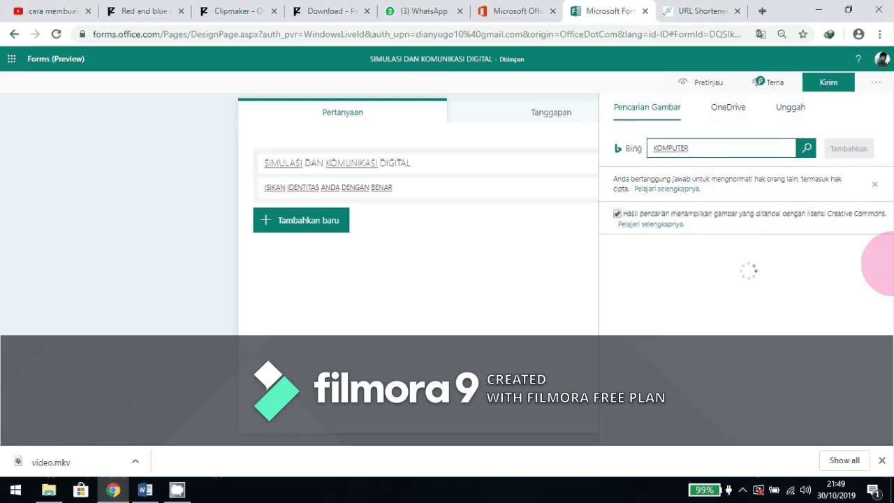
{"action": "scroll", "coordinate": [642, 308], "scroll_direction": "down", "scroll_amount": 5}
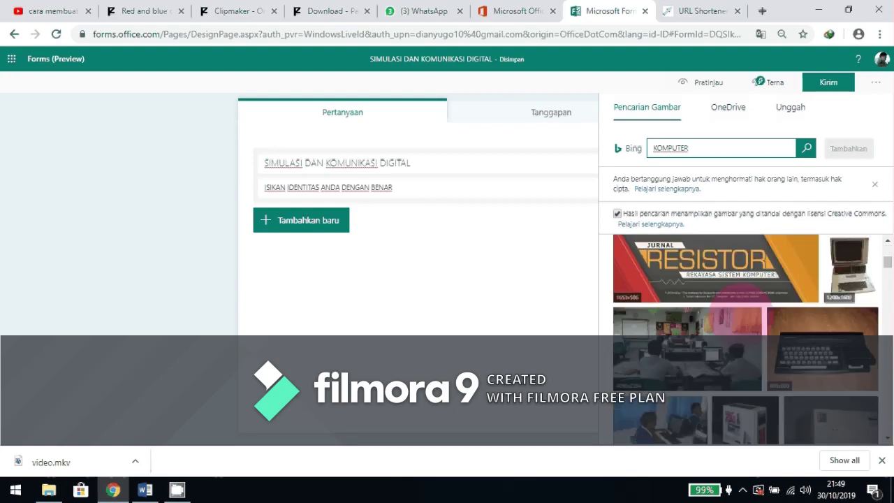
{"action": "scroll", "coordinate": [744, 312], "scroll_direction": "up", "scroll_amount": 5}
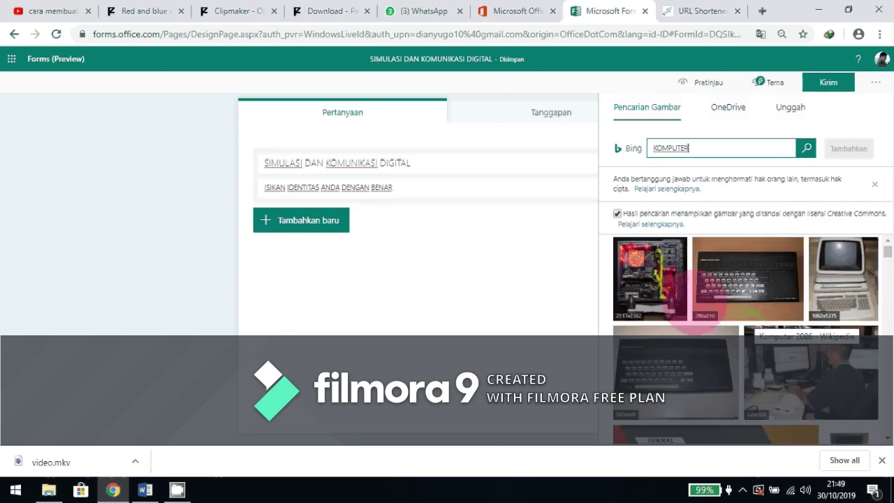
{"action": "left_click", "coordinate": [656, 286]}
{"action": "left_click", "coordinate": [848, 148]}
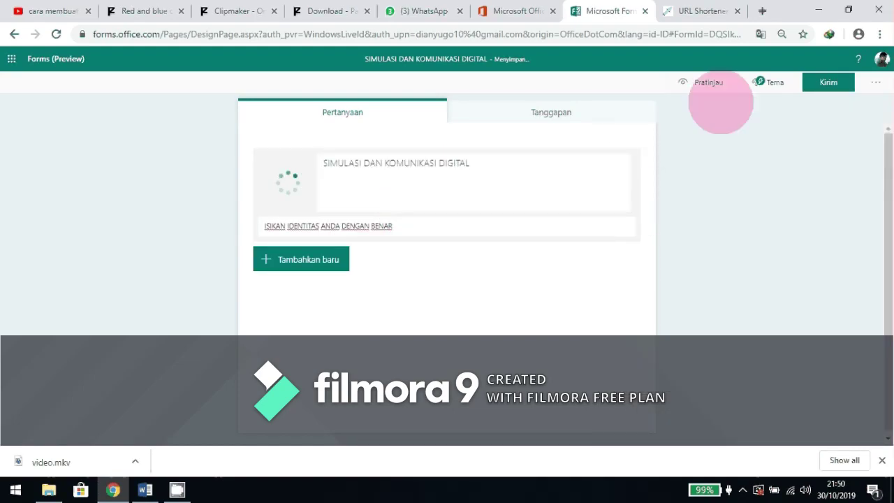
{"action": "left_click", "coordinate": [760, 82]}
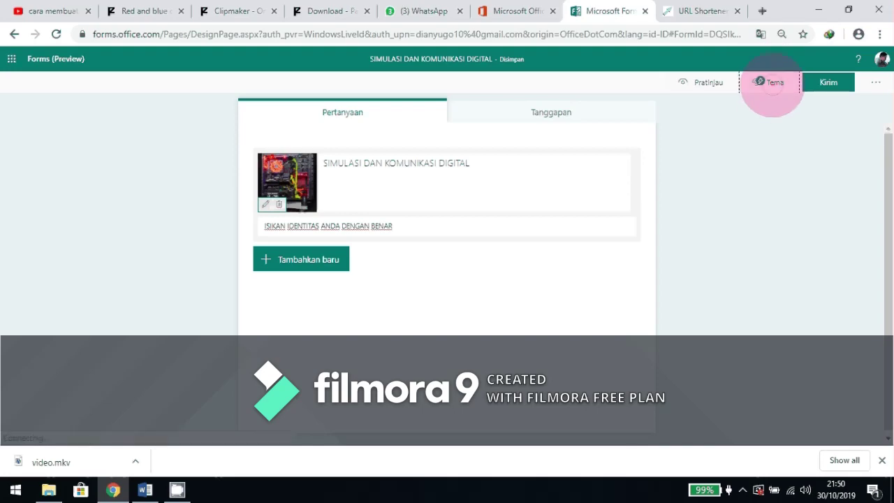
Replace the trial concert theme with the chalkboard-drawings background theme.
{"action": "scroll", "coordinate": [823, 230], "scroll_direction": "down", "scroll_amount": 5}
{"action": "scroll", "coordinate": [823, 230], "scroll_direction": "down", "scroll_amount": 5}
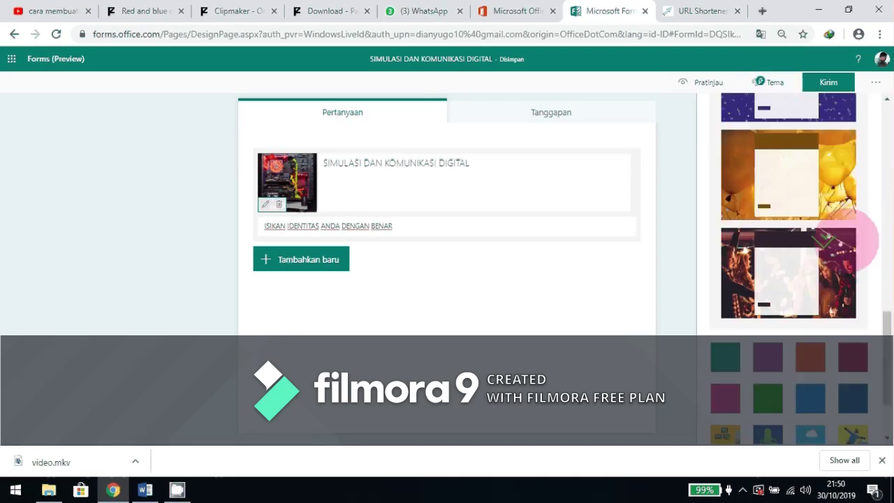
{"action": "scroll", "coordinate": [855, 244], "scroll_direction": "down", "scroll_amount": 2}
{"action": "scroll", "coordinate": [859, 244], "scroll_direction": "up", "scroll_amount": 3}
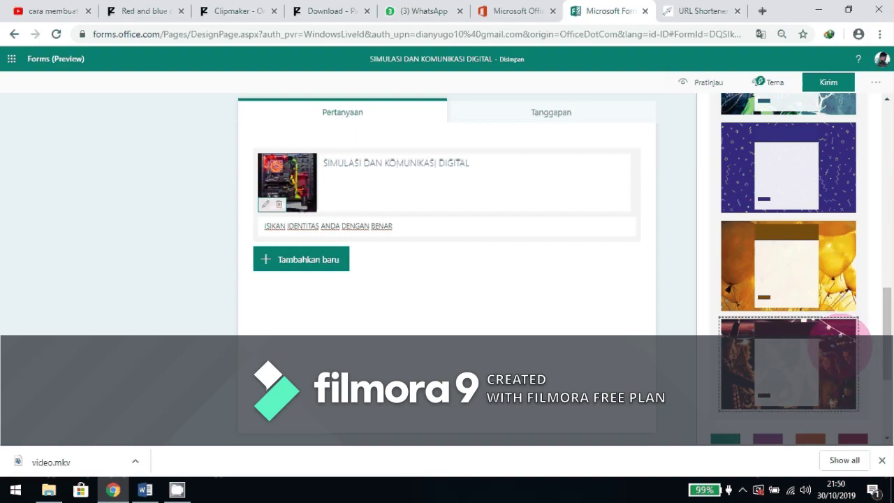
{"action": "left_click", "coordinate": [787, 331]}
{"action": "scroll", "coordinate": [796, 248], "scroll_direction": "up", "scroll_amount": 3}
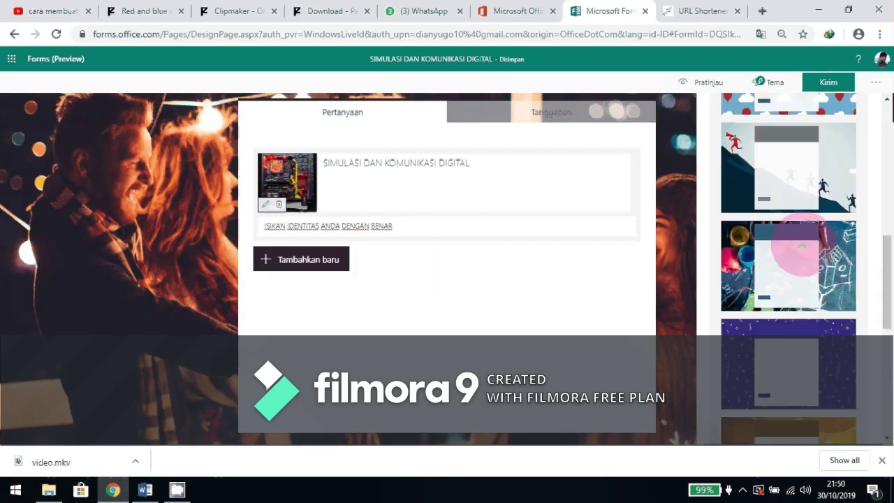
{"action": "left_click", "coordinate": [802, 248]}
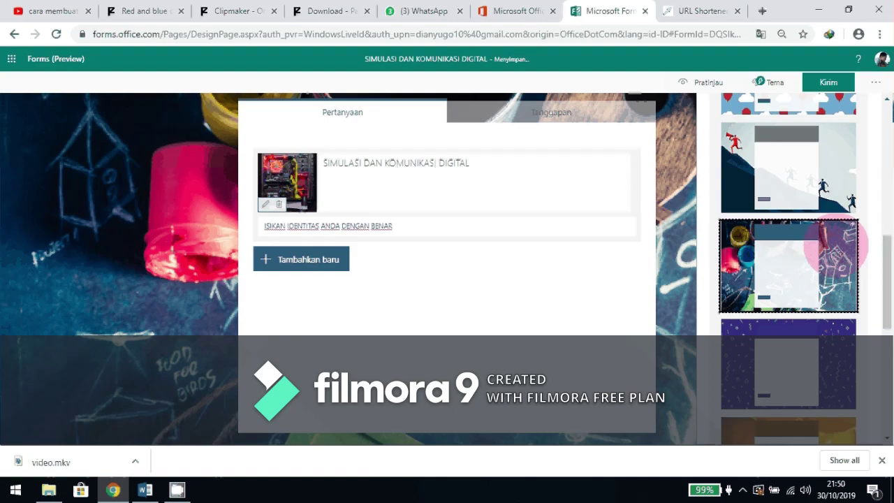
{"action": "scroll", "coordinate": [847, 221], "scroll_direction": "up", "scroll_amount": 2}
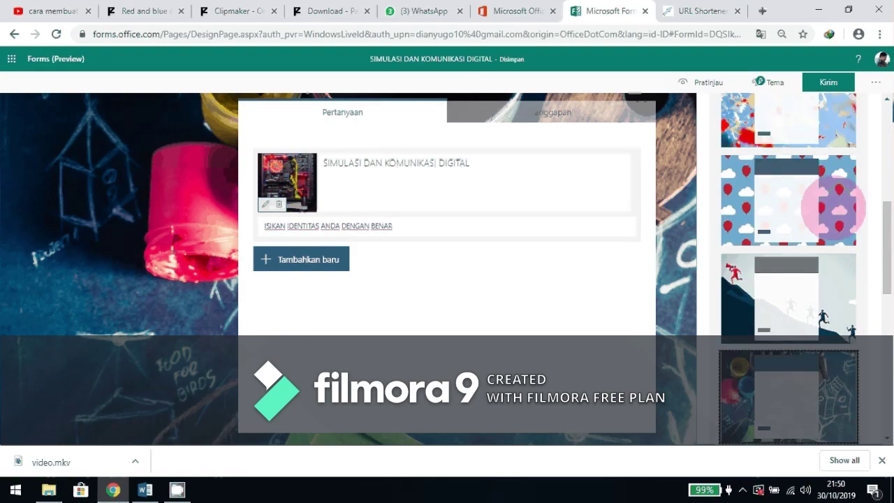
{"action": "left_click", "coordinate": [98, 213]}
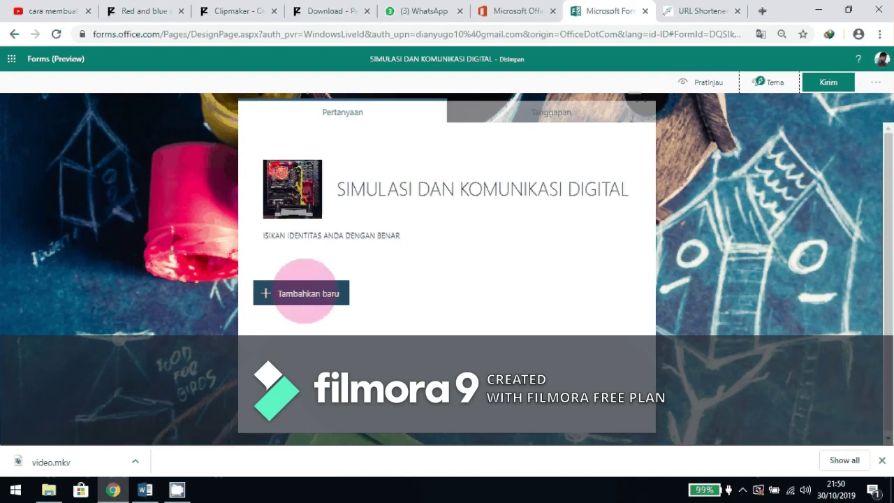
{"action": "left_click", "coordinate": [305, 292]}
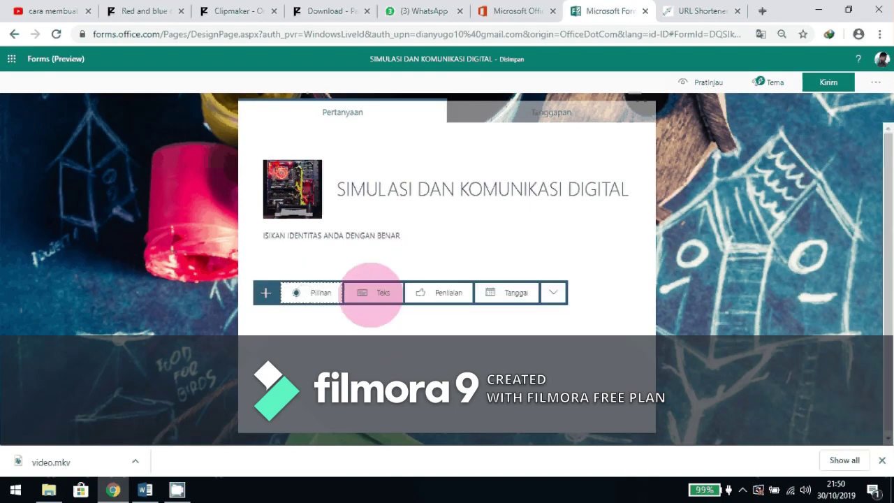
Add a text-answer question titled 'NAMA'.
{"action": "left_click", "coordinate": [373, 293]}
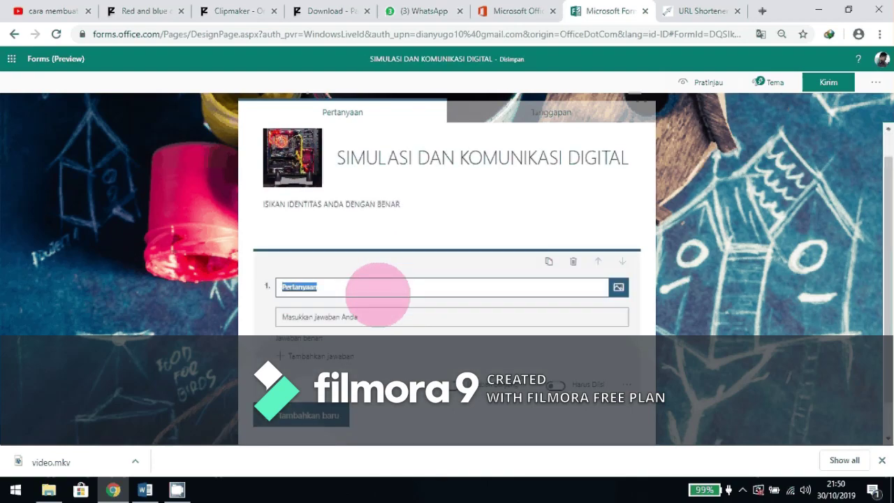
{"action": "type", "text": "N"}
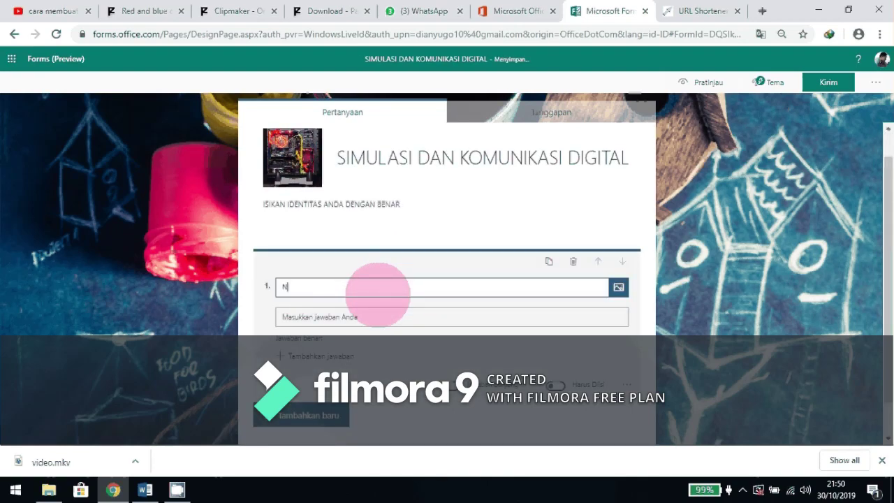
{"action": "type", "text": "AMA"}
{"action": "left_click", "coordinate": [360, 317]}
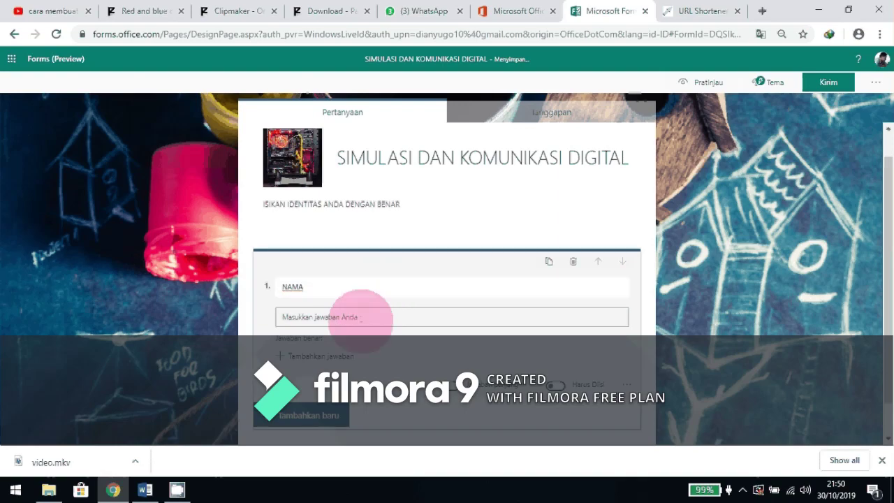
Subtitle NAMA with 'ISIKAN NAMA DENGAN HURUF KAPITAL' and mark it required.
{"action": "scroll", "coordinate": [620, 360], "scroll_direction": "down", "scroll_amount": 1}
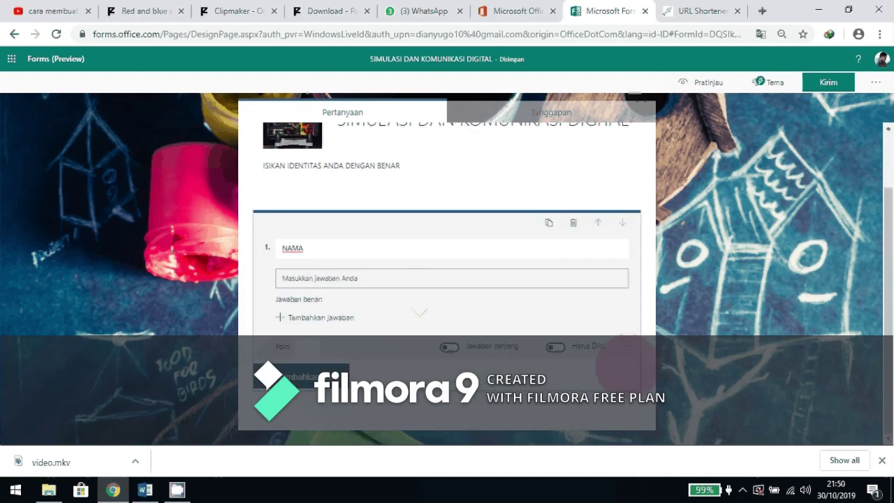
{"action": "left_click", "coordinate": [627, 346]}
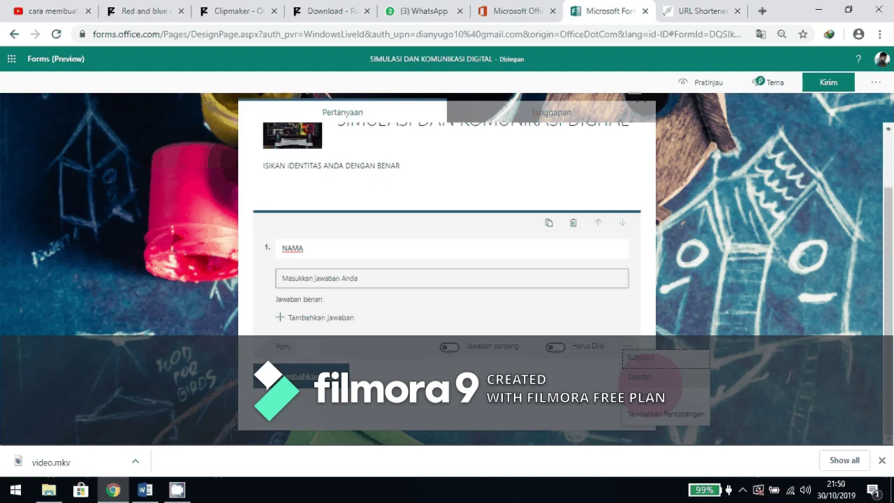
{"action": "left_click", "coordinate": [641, 357]}
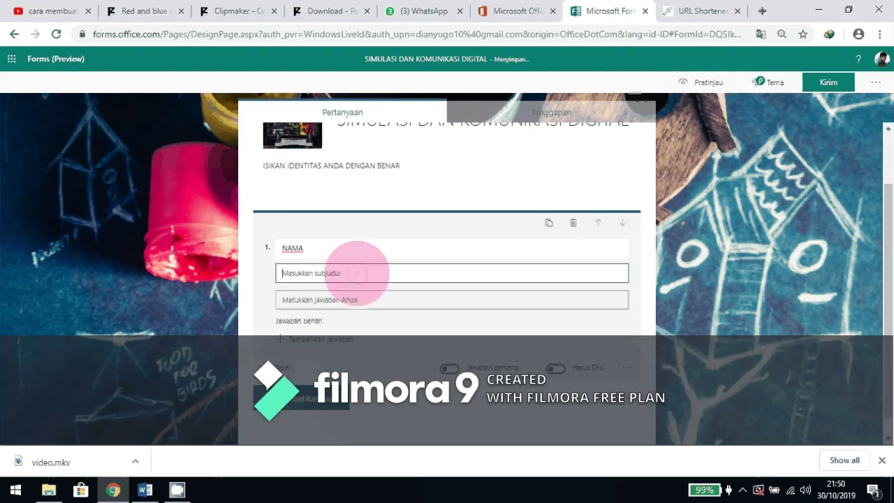
{"action": "type", "text": "ISI"}
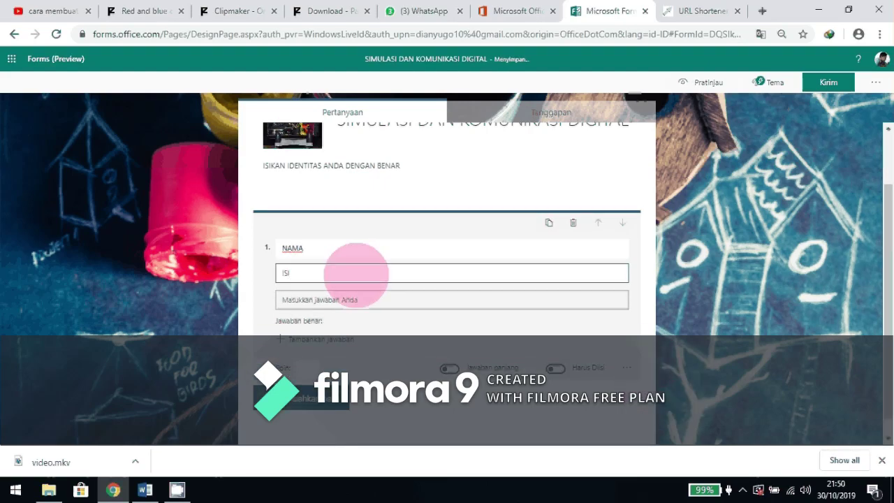
{"action": "type", "text": "KAN AAMA DENGAN"}
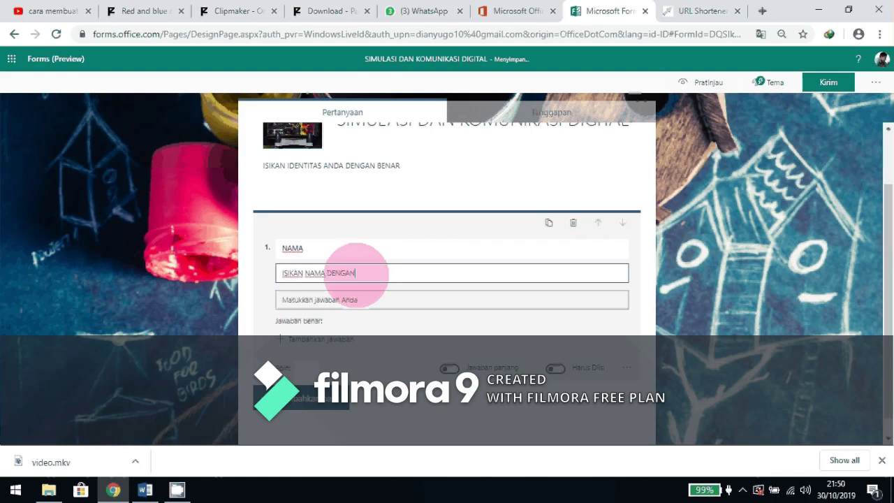
{"action": "type", "text": " HURUF KAPITAL"}
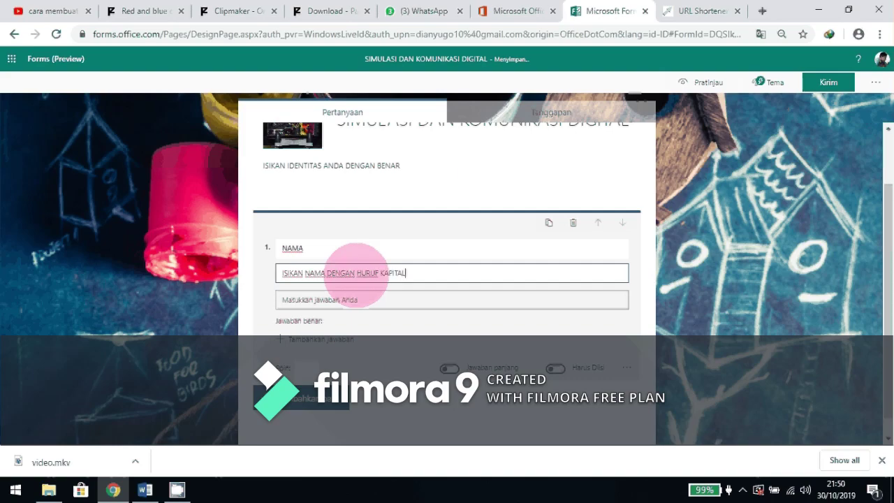
{"action": "left_click", "coordinate": [568, 366]}
{"action": "left_click", "coordinate": [557, 368]}
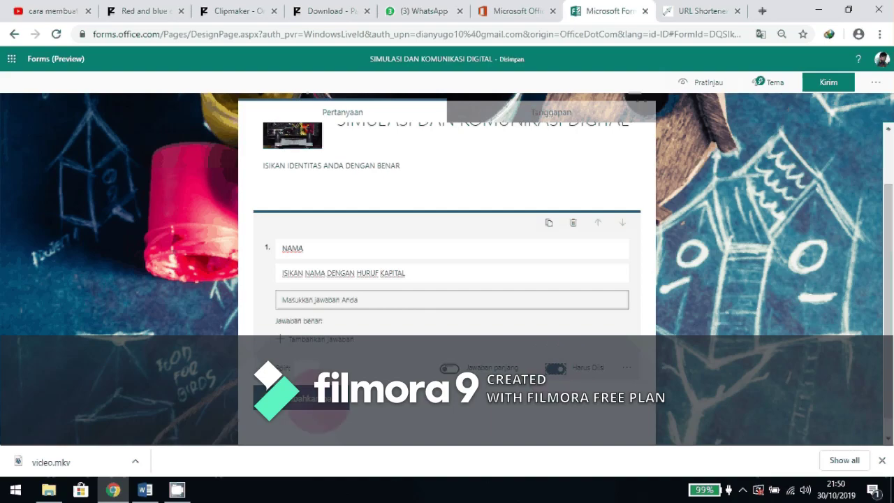
{"action": "left_click", "coordinate": [307, 399]}
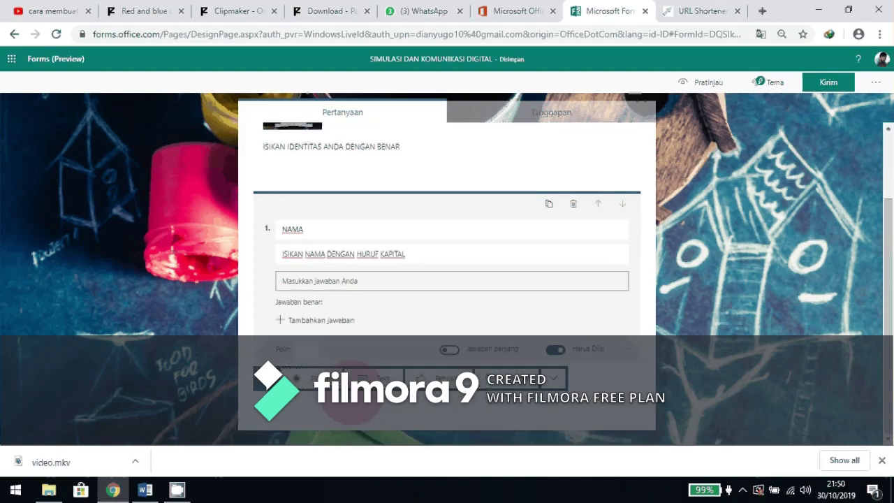
Add choice question 'KELAS' with subtitle 'PILIH KELAS' and four answer options.
{"action": "left_click", "coordinate": [314, 377]}
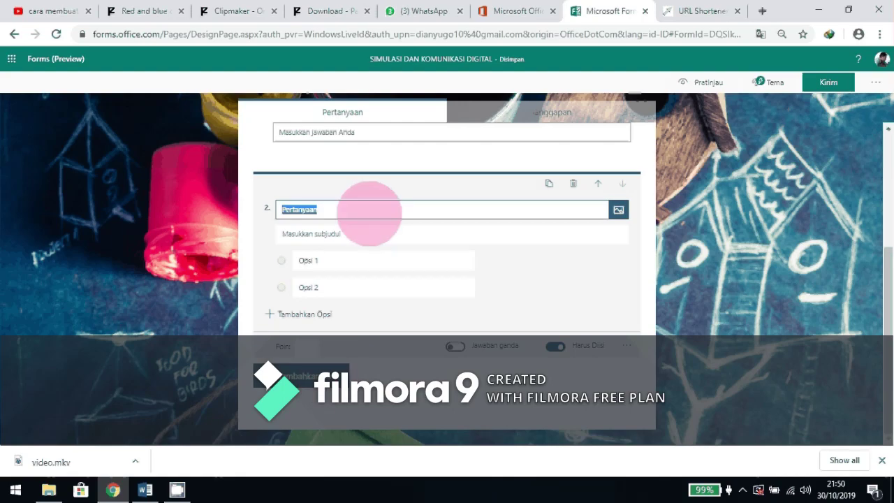
{"action": "type", "text": "KELAS"}
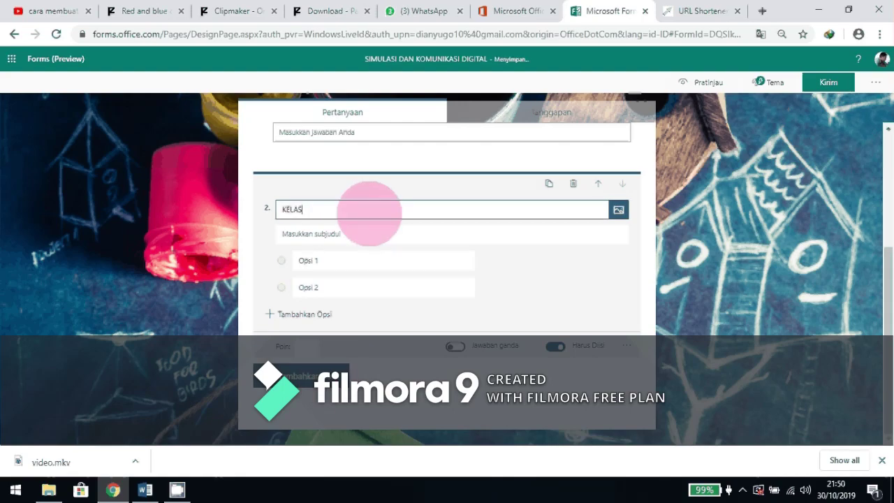
{"action": "left_click", "coordinate": [347, 235]}
{"action": "left_click", "coordinate": [345, 234]}
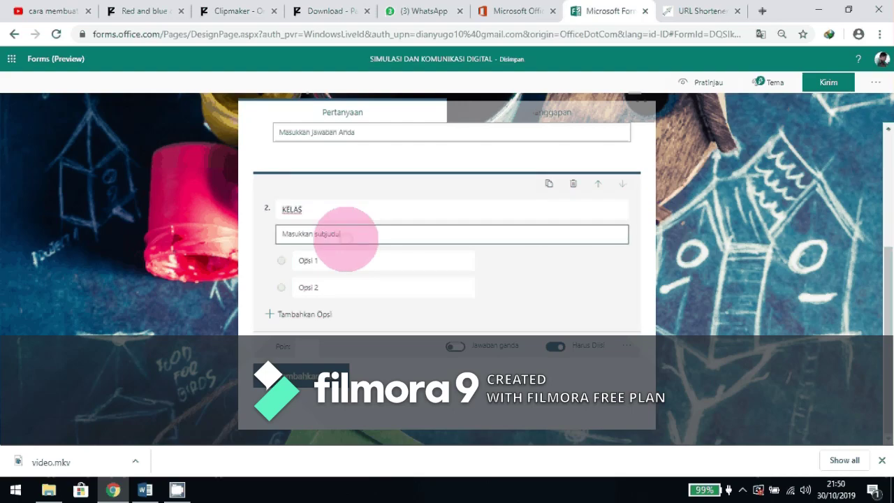
{"action": "type", "text": "PILIH"}
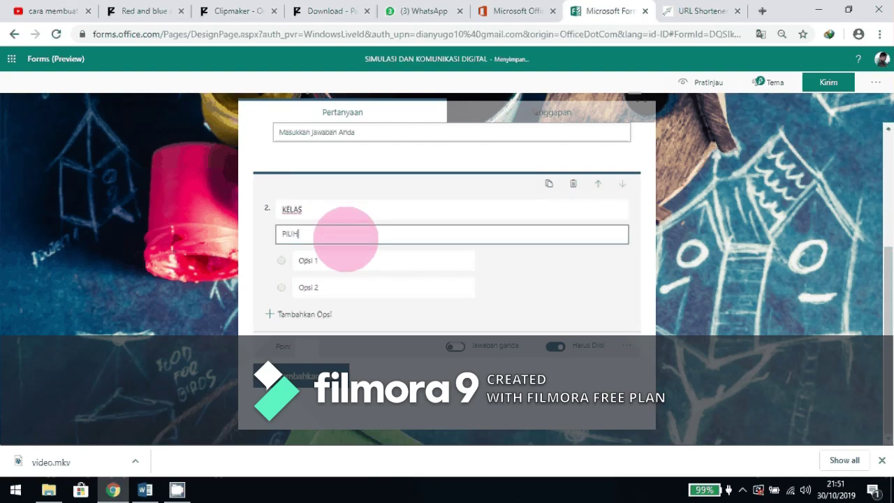
{"action": "type", "text": " KELAS"}
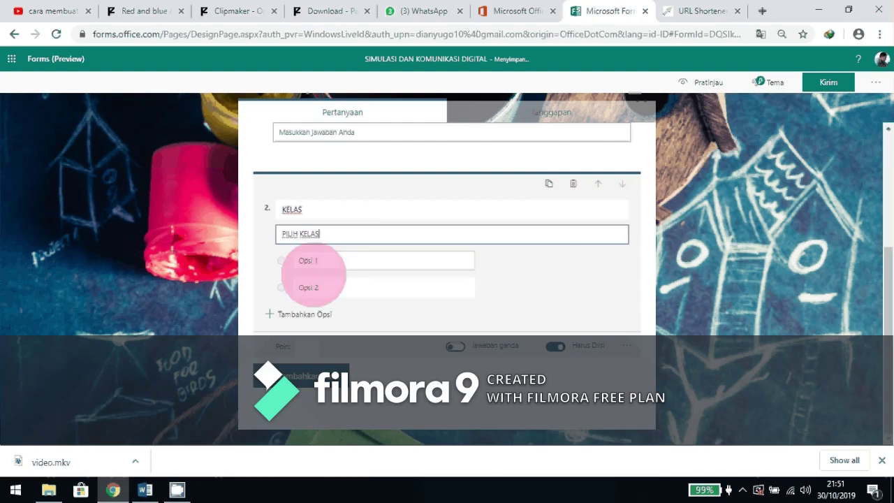
{"action": "left_click", "coordinate": [293, 313]}
{"action": "left_click", "coordinate": [296, 341]}
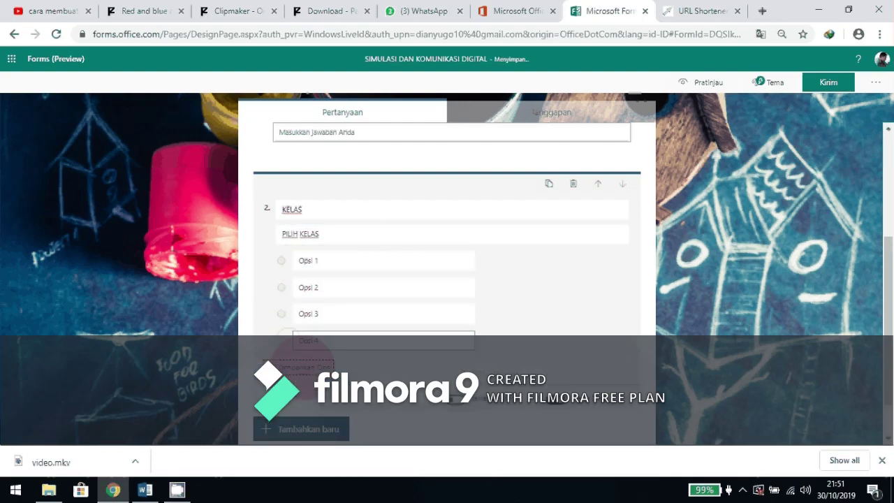
Fill the first three KELAS options with X AK 1, X AK 2 and X BB 1.
{"action": "left_click", "coordinate": [335, 262]}
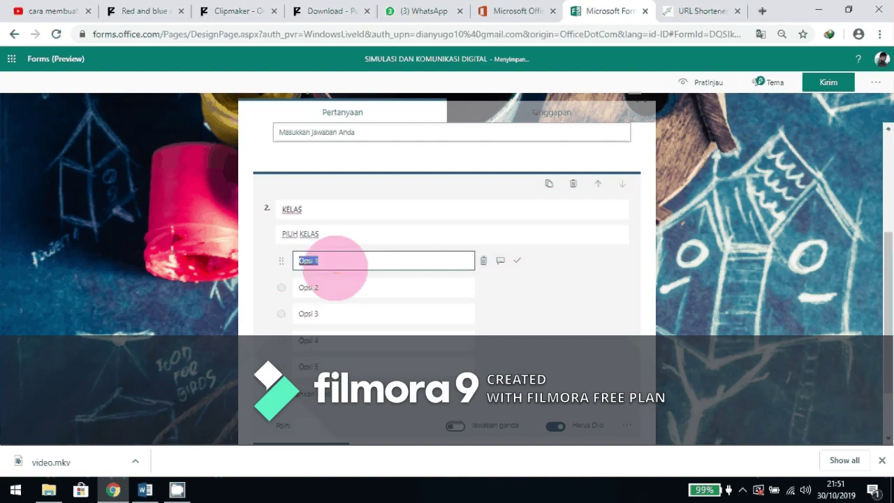
{"action": "key", "text": "BackSpace"}
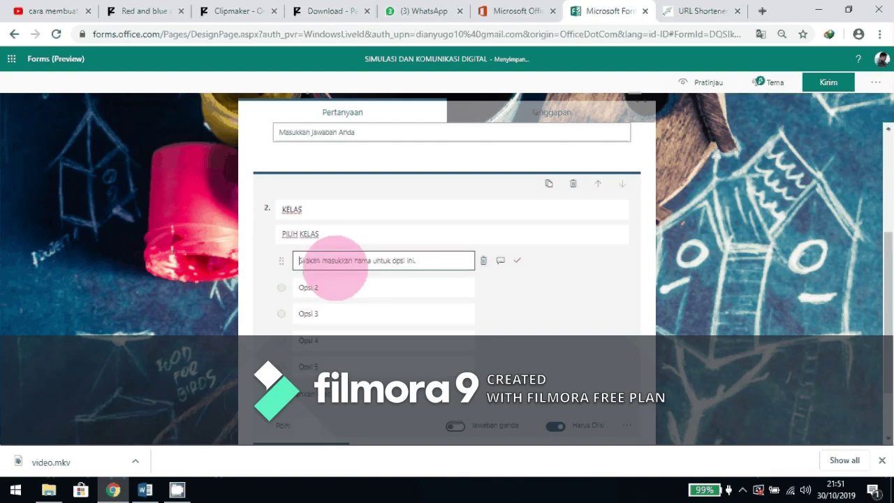
{"action": "type", "text": "X AK 1"}
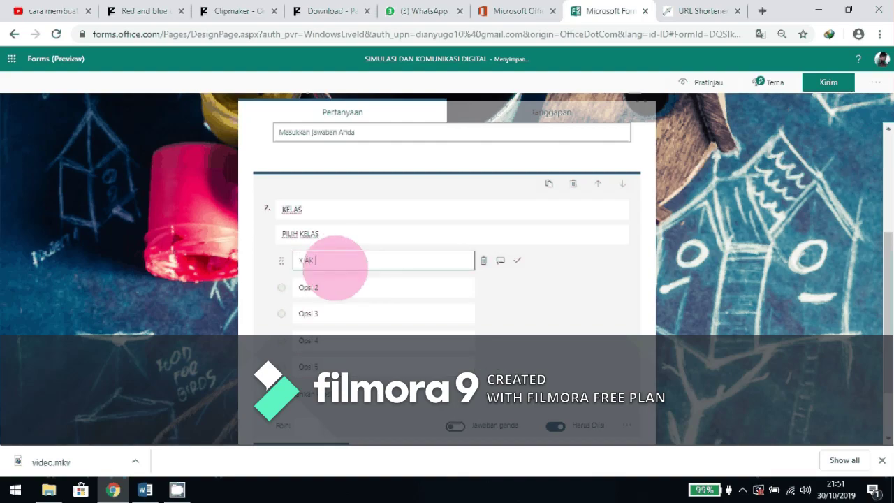
{"action": "left_click", "coordinate": [321, 288]}
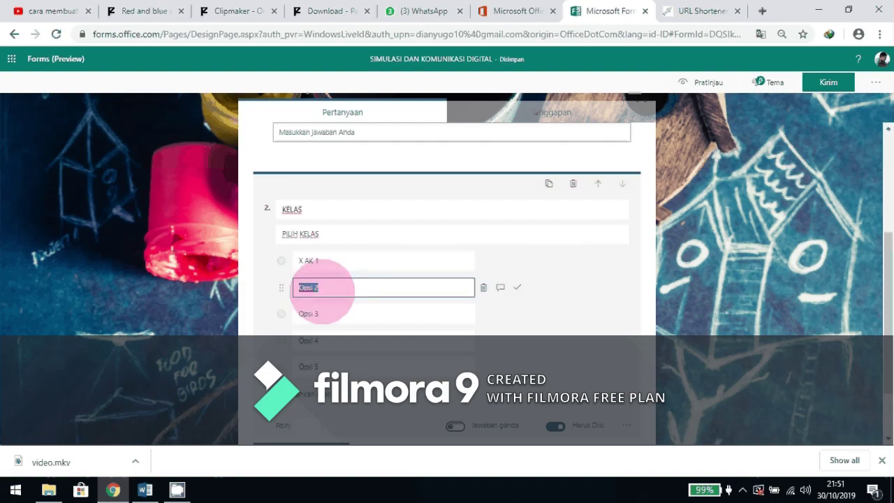
{"action": "type", "text": "X AK "}
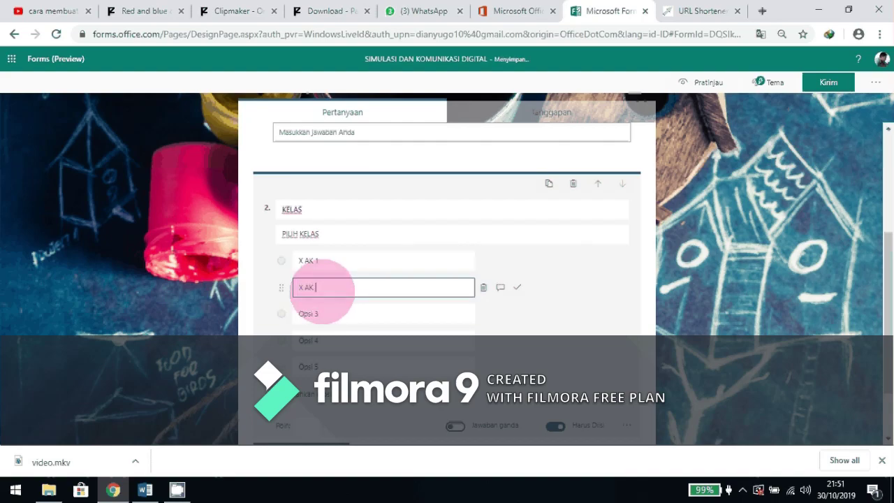
{"action": "type", "text": "2"}
{"action": "left_click", "coordinate": [328, 312]}
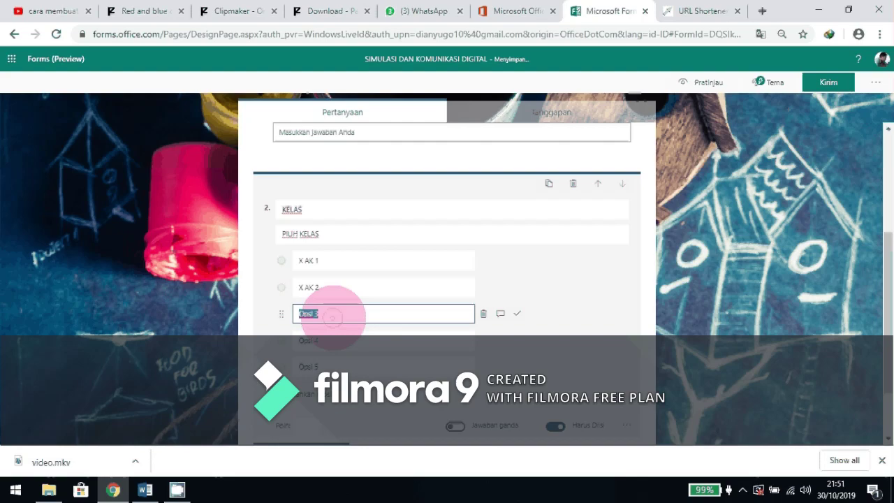
{"action": "type", "text": "X A"}
{"action": "key", "text": "BackSpace"}
{"action": "type", "text": "BB1"}
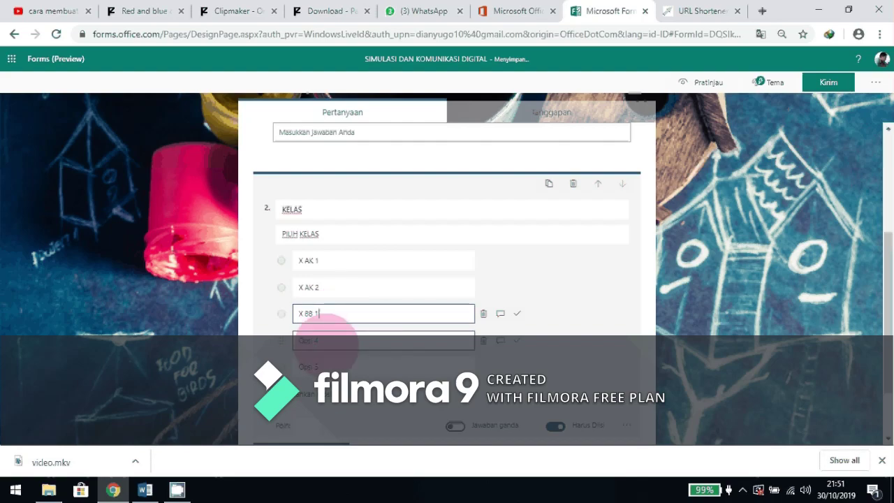
Fill the remaining options with X BB 2 and X TITL 1, and add X TITL 2.
{"action": "left_click", "coordinate": [326, 341]}
{"action": "type", "text": "X "}
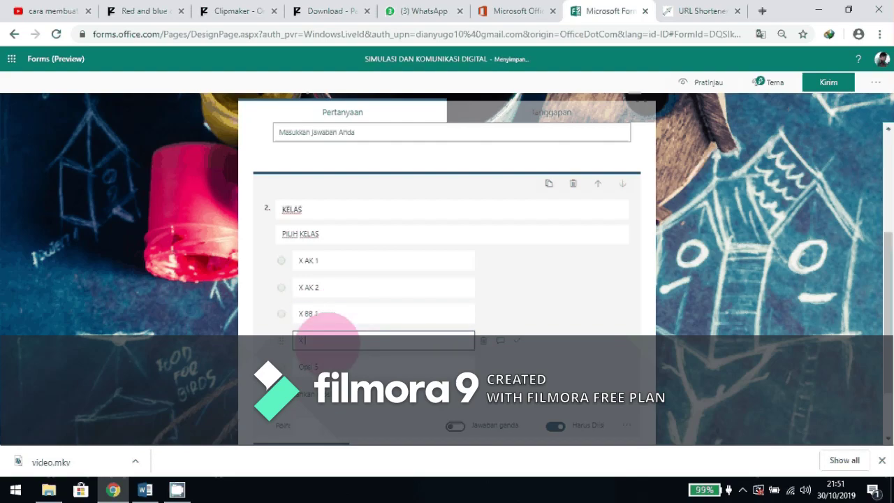
{"action": "type", "text": "BB 2"}
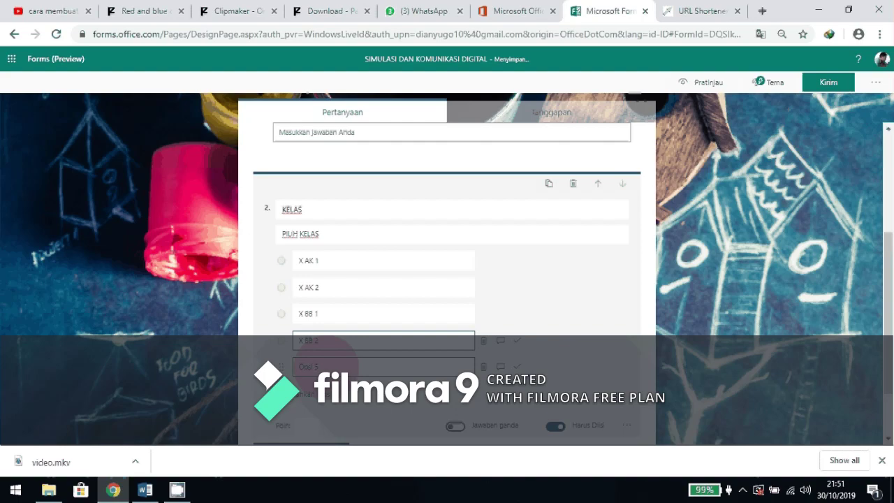
{"action": "left_click", "coordinate": [330, 364]}
{"action": "type", "text": "X "}
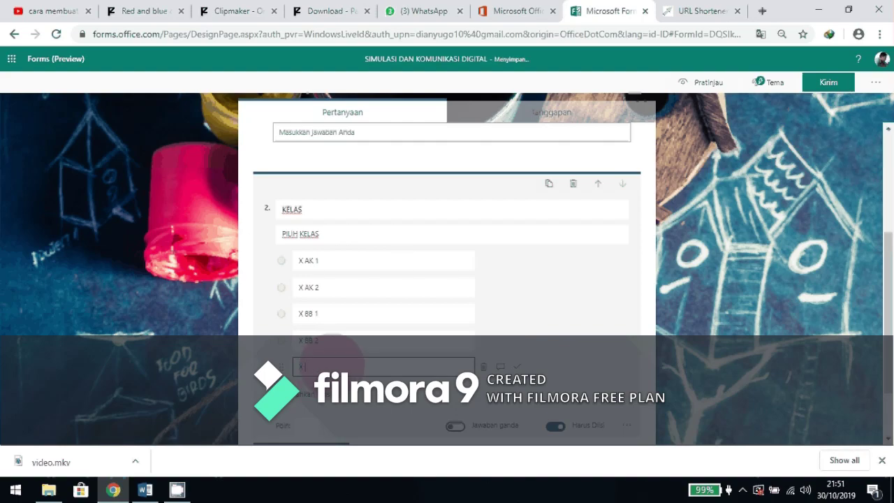
{"action": "type", "text": "T"}
{"action": "type", "text": "ITI 1"}
{"action": "scroll", "coordinate": [326, 350], "scroll_direction": "down", "scroll_amount": 1}
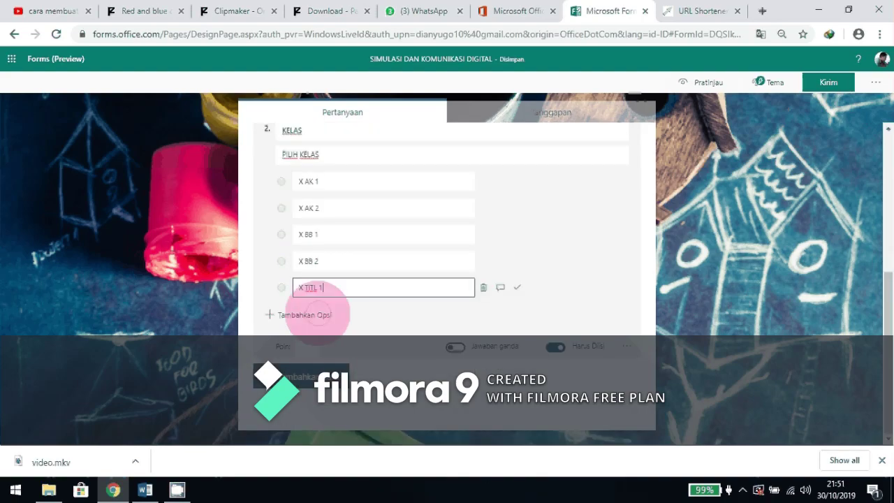
{"action": "left_click", "coordinate": [318, 315]}
{"action": "type", "text": "X TI"}
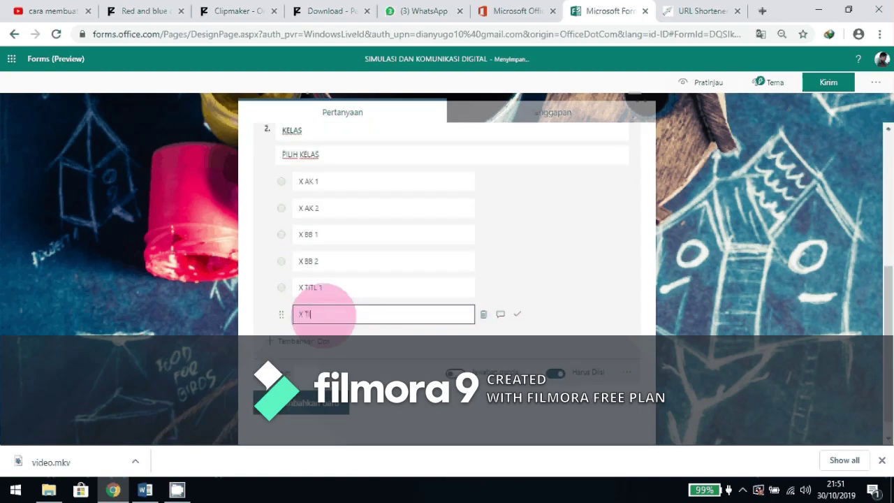
{"action": "type", "text": "TL 2"}
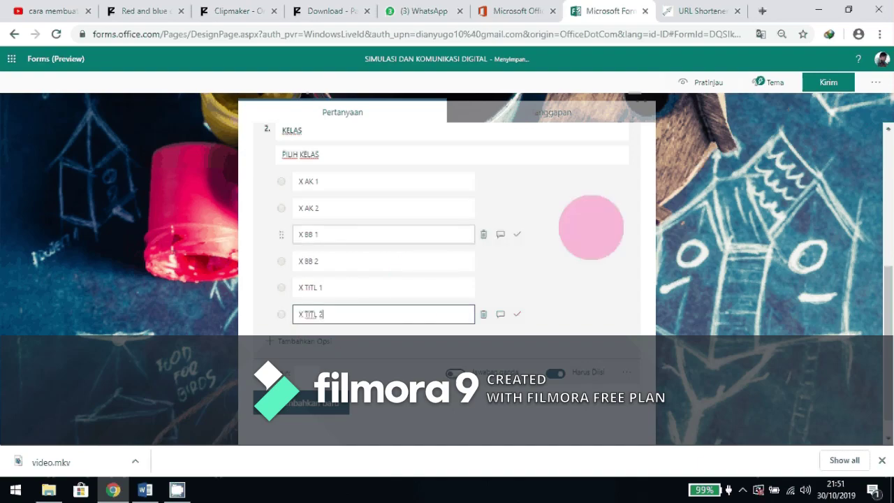
{"action": "left_click", "coordinate": [607, 211]}
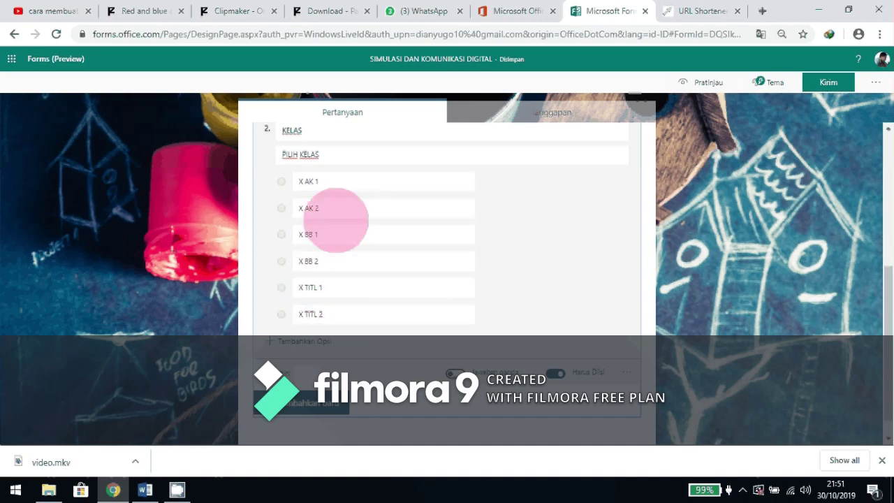
{"action": "left_click", "coordinate": [441, 211]}
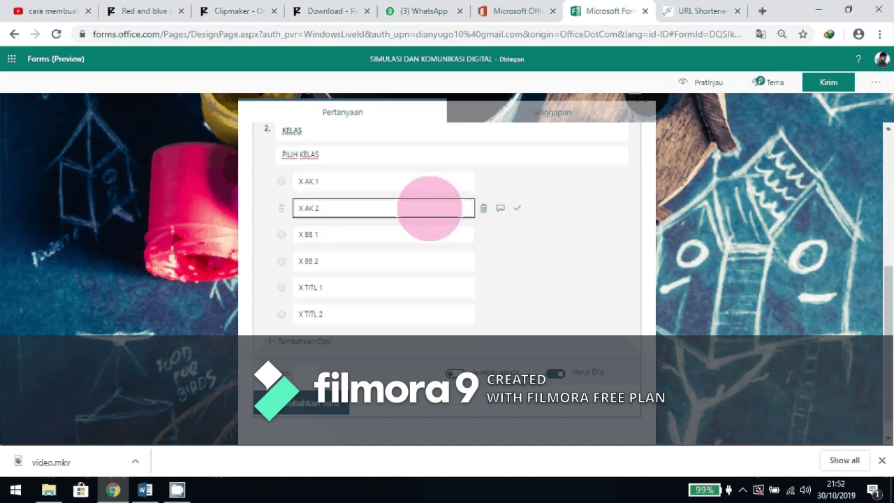
{"action": "left_click", "coordinate": [457, 181]}
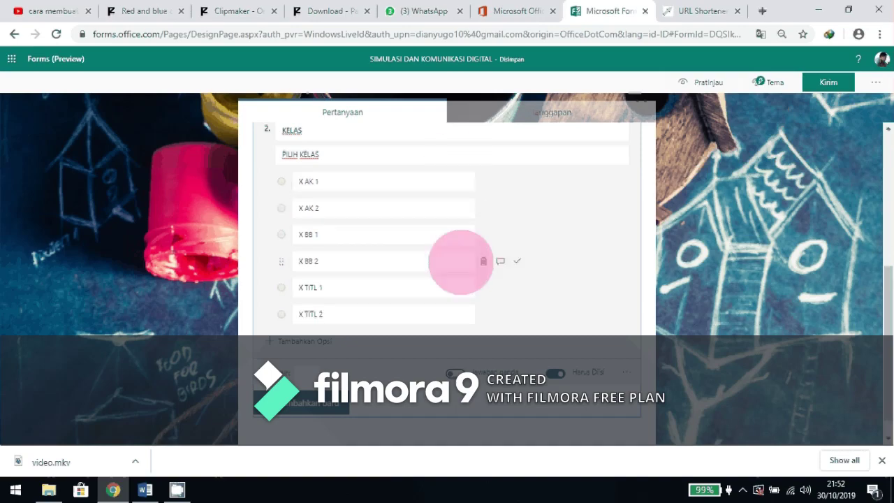
{"action": "scroll", "coordinate": [606, 323], "scroll_direction": "down", "scroll_amount": 1}
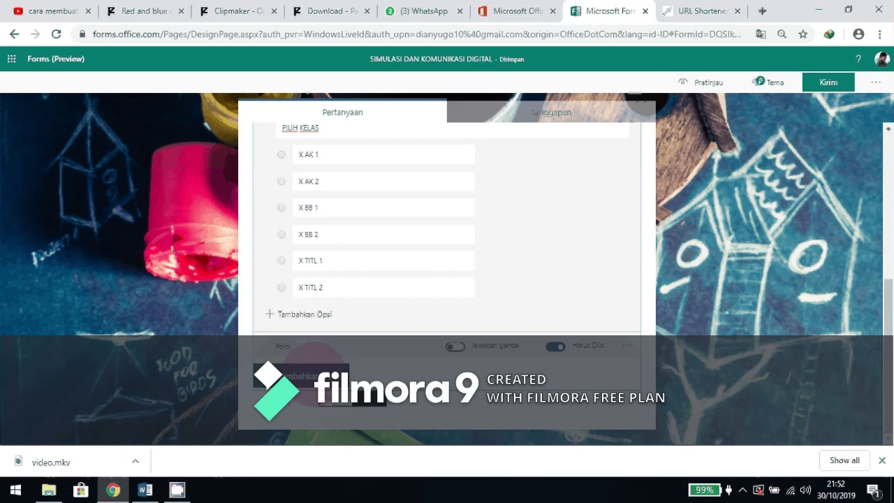
Add Teks question 3 titled 'NO ABSEN' with subtitle 'ISIKAN NO ABSEN ANDA DENGAN BENAR'.
{"action": "left_click", "coordinate": [314, 377]}
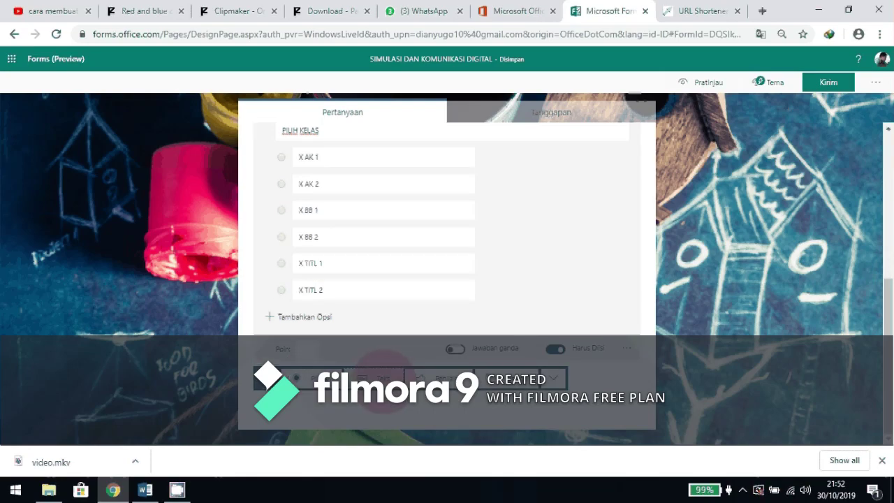
{"action": "left_click", "coordinate": [383, 377]}
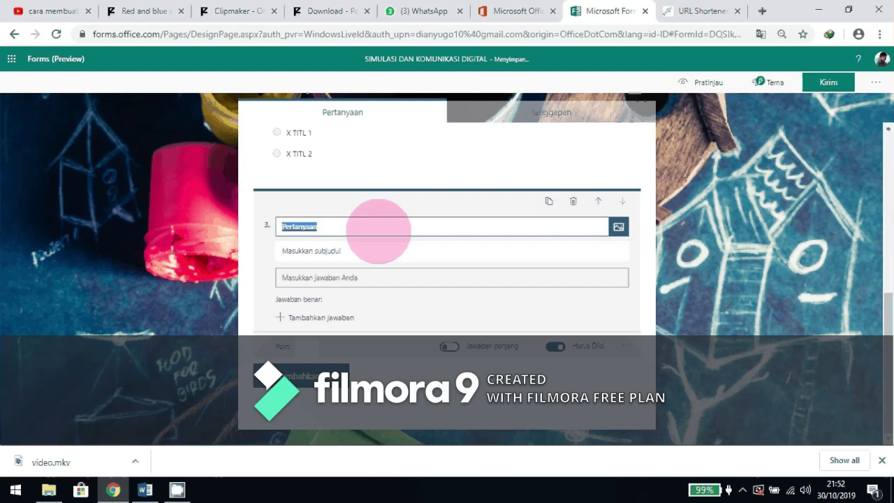
{"action": "type", "text": "NO ABSEN"}
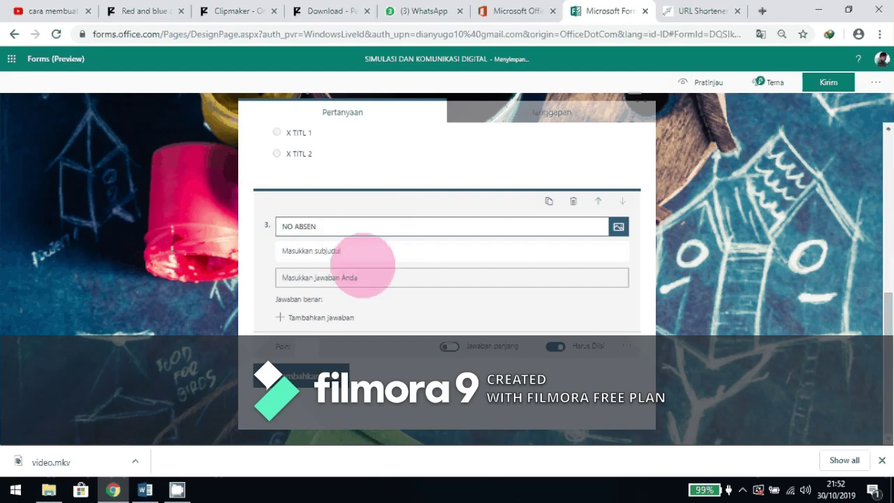
{"action": "left_click", "coordinate": [368, 252]}
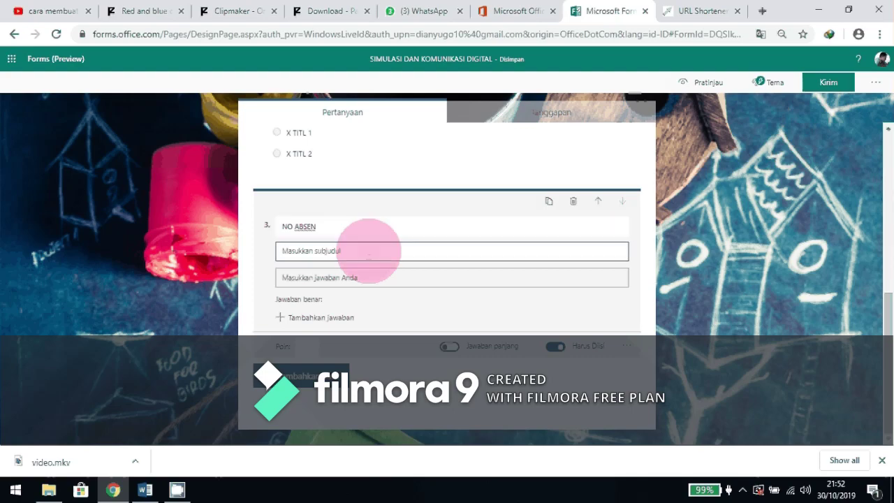
{"action": "type", "text": "("}
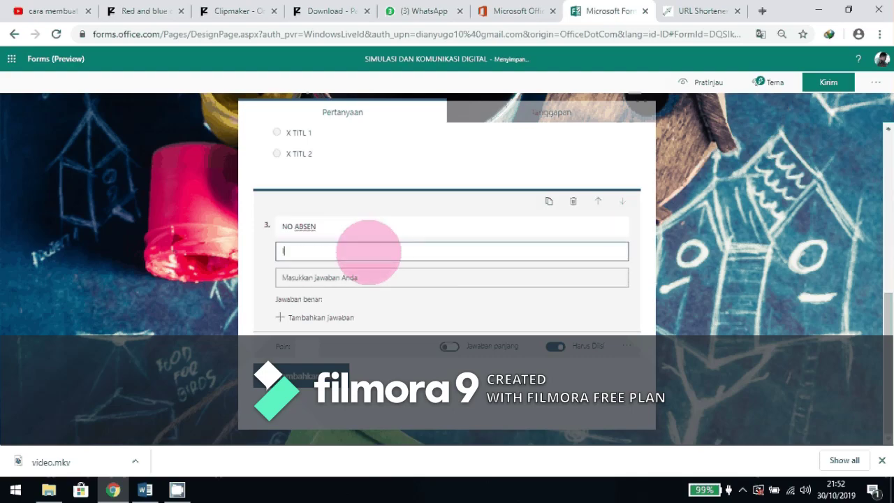
{"action": "type", "text": "SIKAN NO ABSEN AD"}
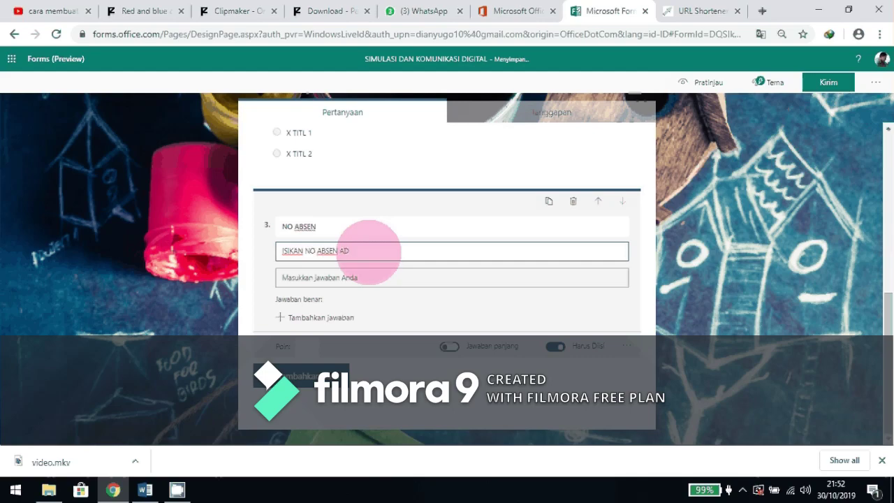
{"action": "key", "text": "BackSpace"}
{"action": "type", "text": "NDA DENGAN BENAR"}
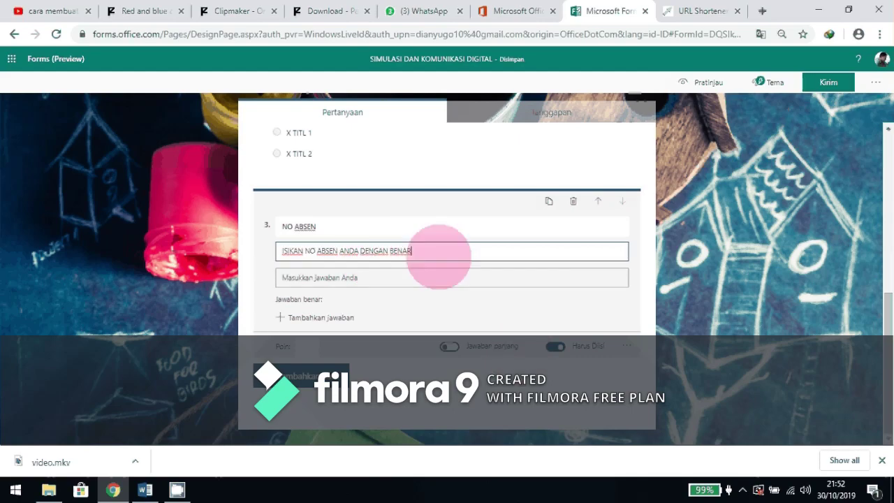
{"action": "left_click", "coordinate": [626, 347]}
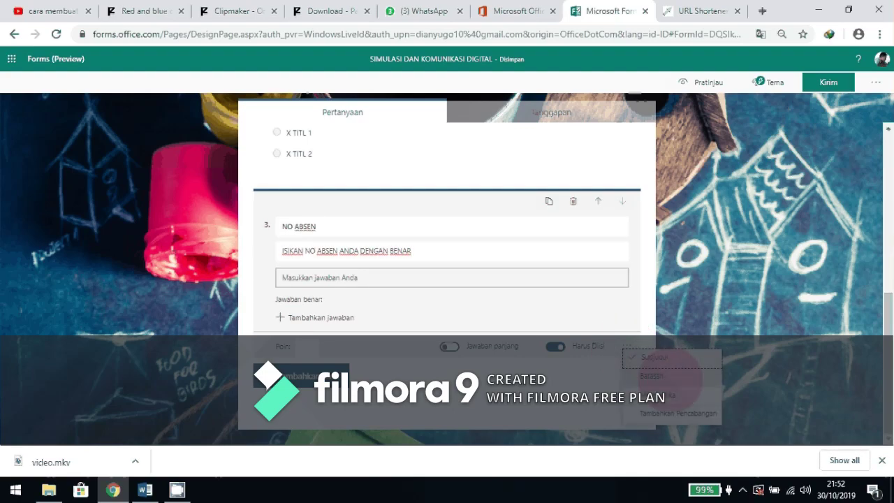
Restrict NO ABSEN answers to numbers (Angka) and add a blank text question 4.
{"action": "left_click", "coordinate": [656, 375]}
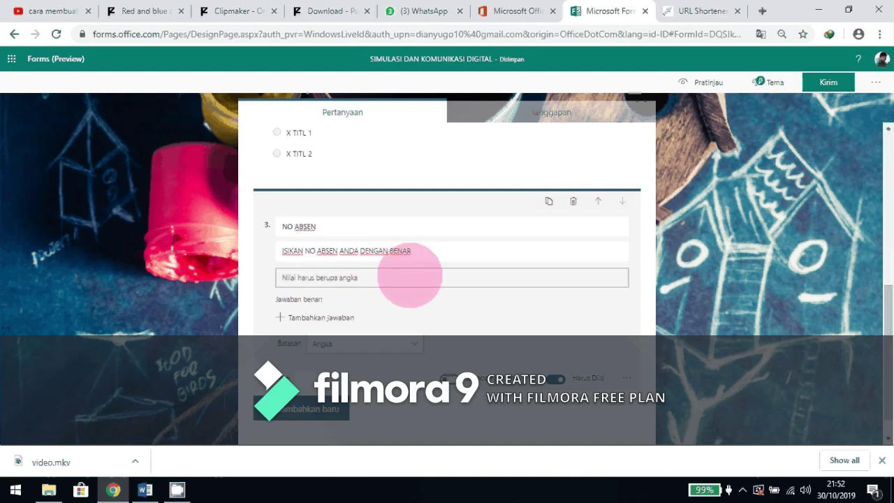
{"action": "scroll", "coordinate": [410, 276], "scroll_direction": "down", "scroll_amount": 1}
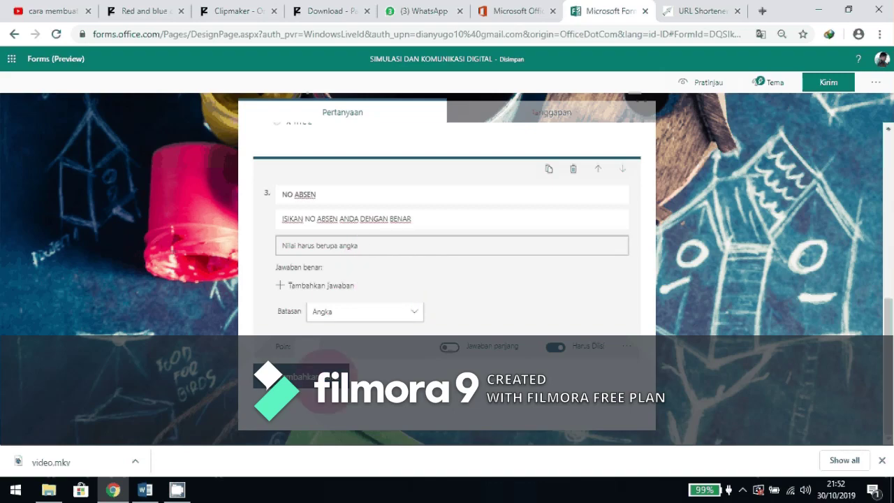
{"action": "left_click", "coordinate": [321, 380]}
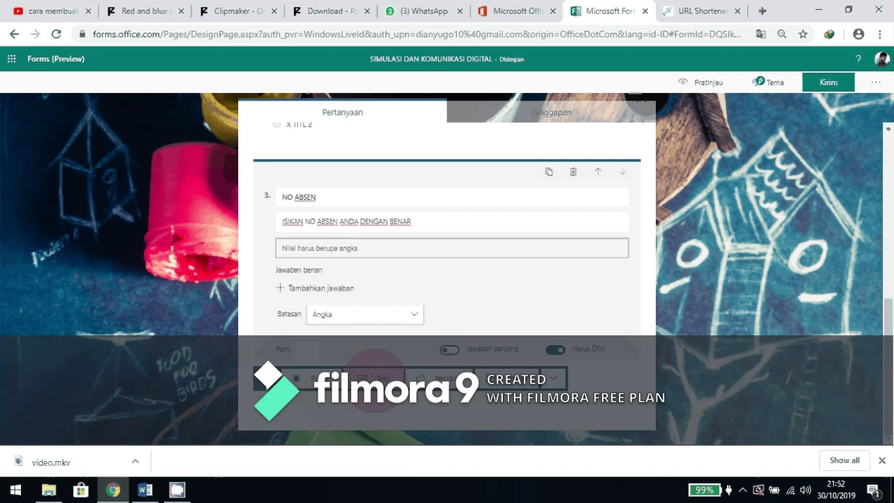
{"action": "left_click", "coordinate": [377, 378]}
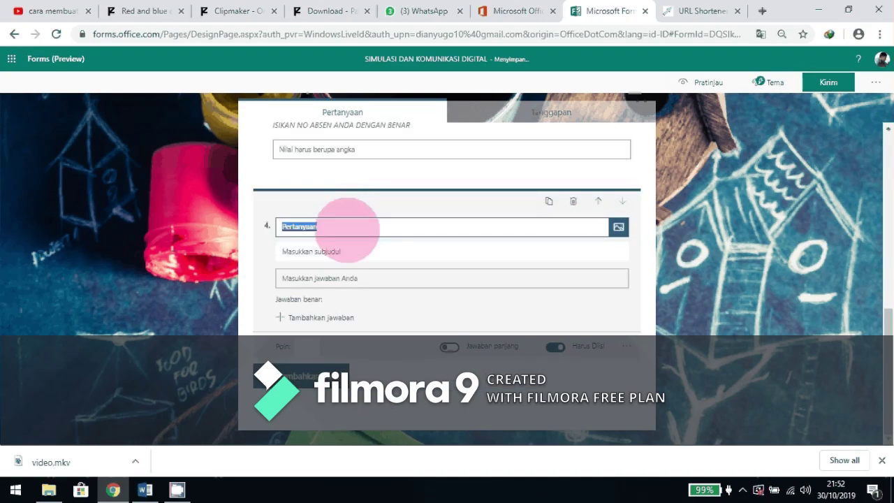
Title question 4 'NIS', subtitle it 'ISIKAN NO NIS ANDA DENGAN BENAR', and allow numbers only.
{"action": "type", "text": "NIS"}
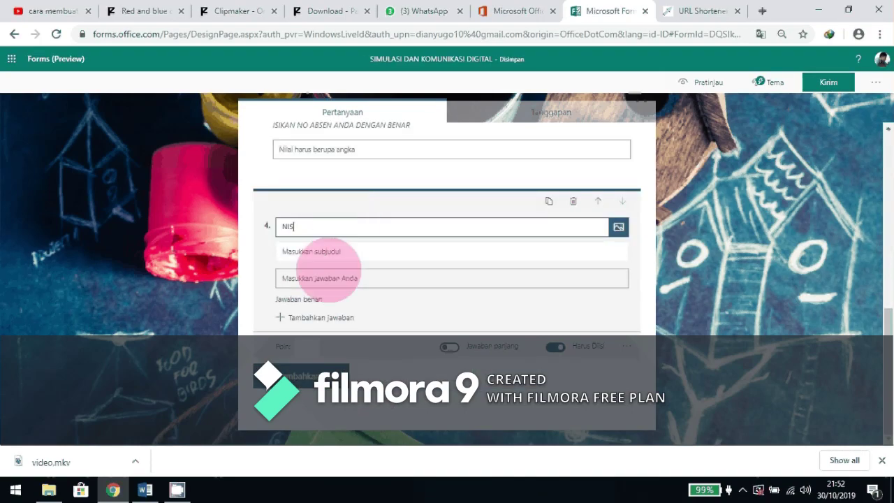
{"action": "left_click", "coordinate": [334, 253]}
{"action": "type", "text": "IS"}
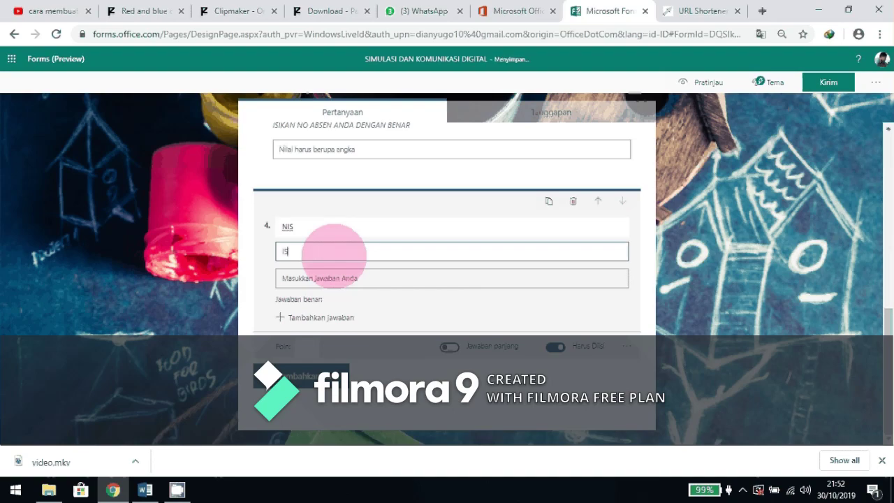
{"action": "type", "text": "IKAN NO NIS ANDA DE"}
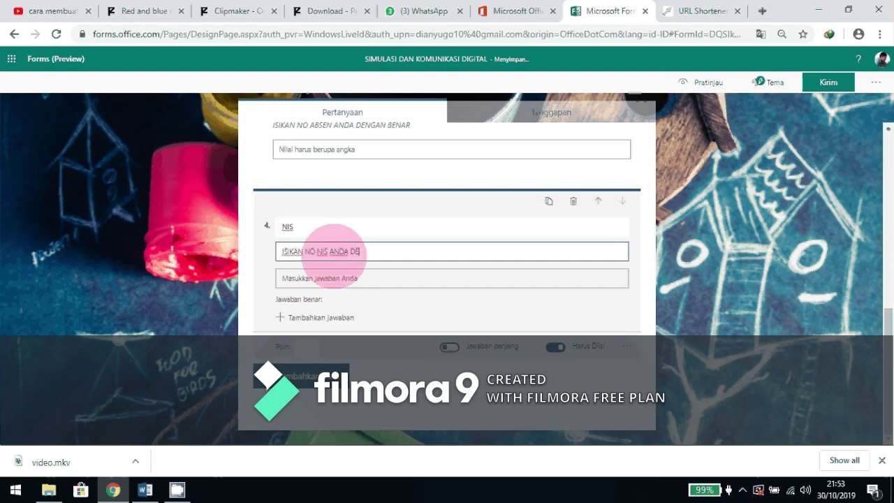
{"action": "type", "text": "NGAN BENAR"}
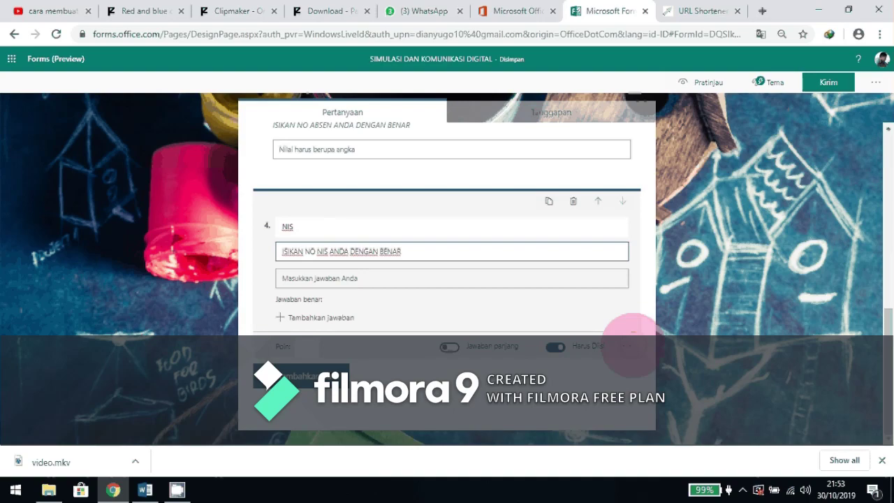
{"action": "left_click", "coordinate": [628, 346]}
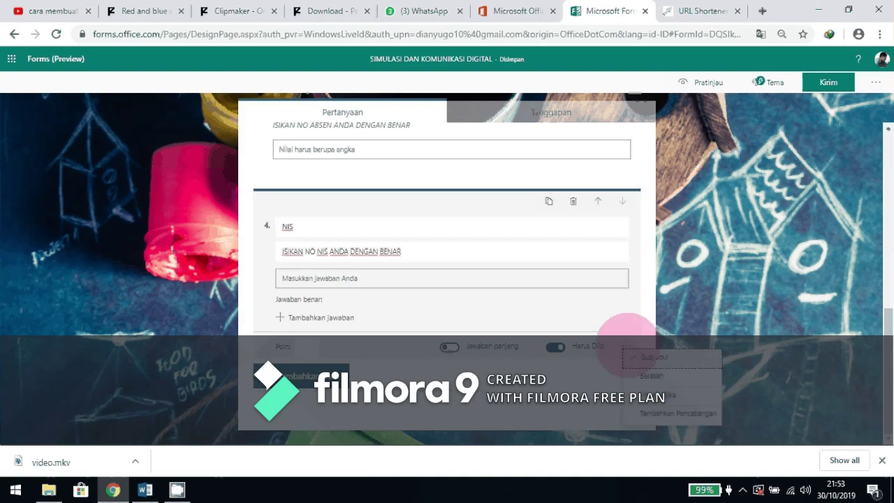
{"action": "left_click", "coordinate": [651, 376]}
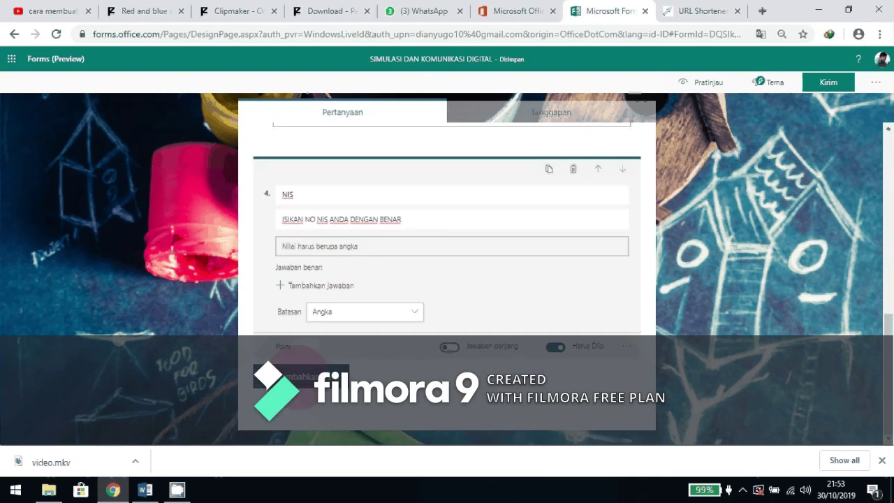
{"action": "left_click", "coordinate": [298, 376]}
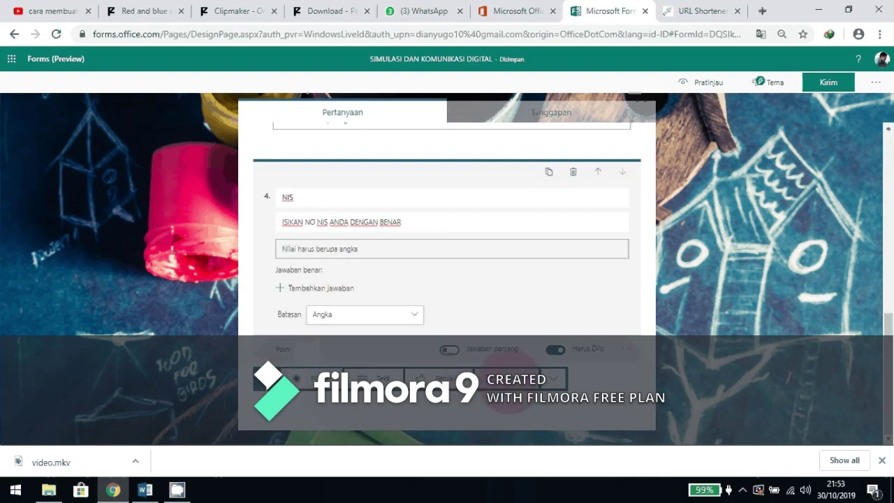
Create a Tanggal question 'TANGGAL UJIAN' with subtitle 'ISIKAN SESUI DENGAN TANGGAL UJIAN'.
{"action": "left_click", "coordinate": [520, 390]}
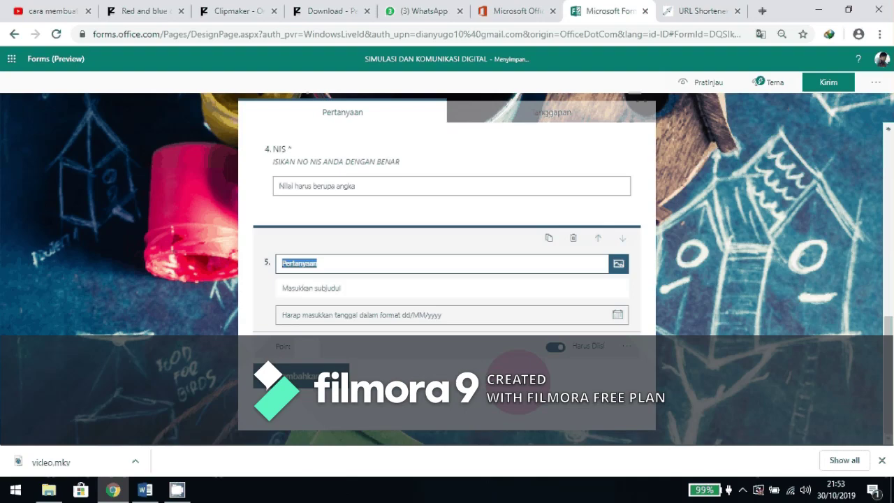
{"action": "type", "text": "TAN"}
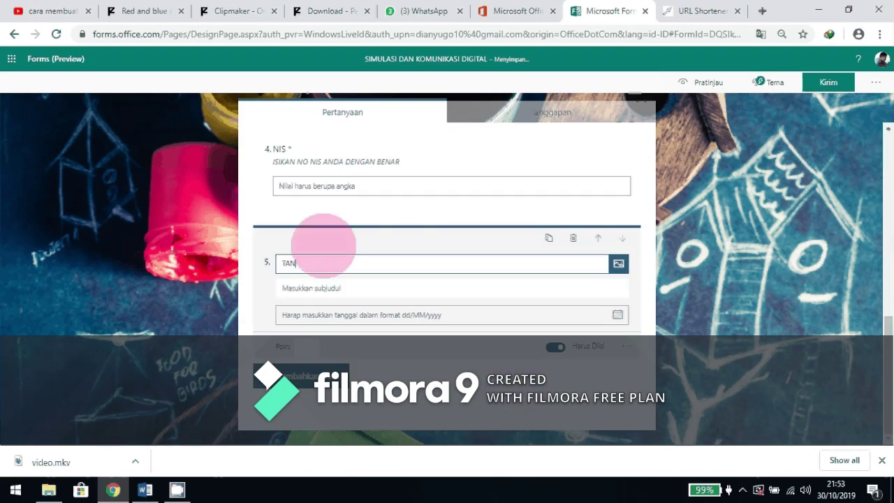
{"action": "type", "text": "GGAL UJIAN"}
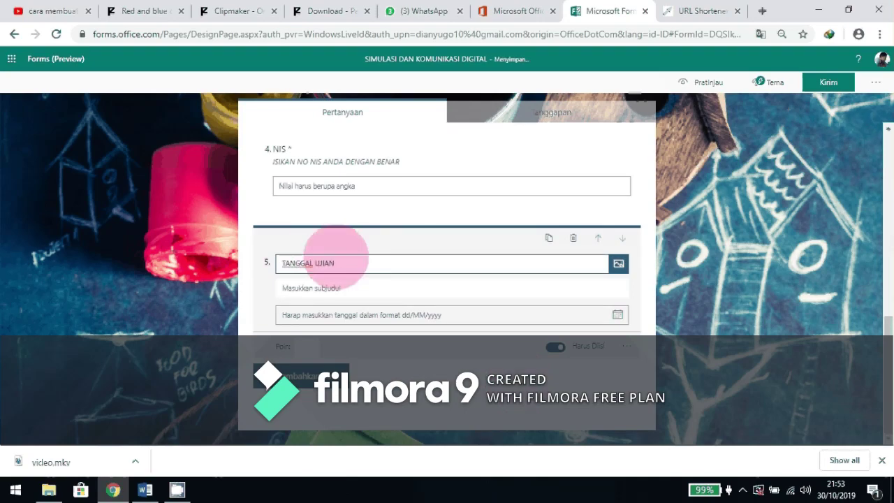
{"action": "key", "text": "Tab"}
{"action": "type", "text": "ISI"}
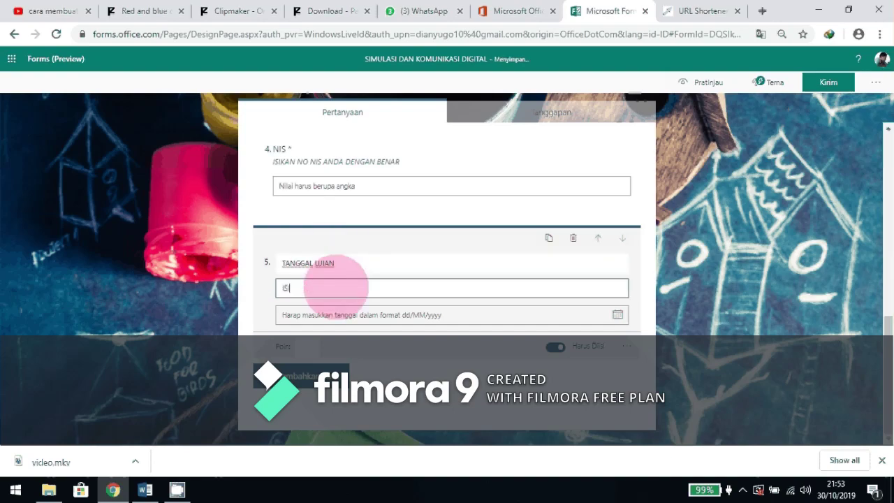
{"action": "type", "text": "KAN SESUI DENG"}
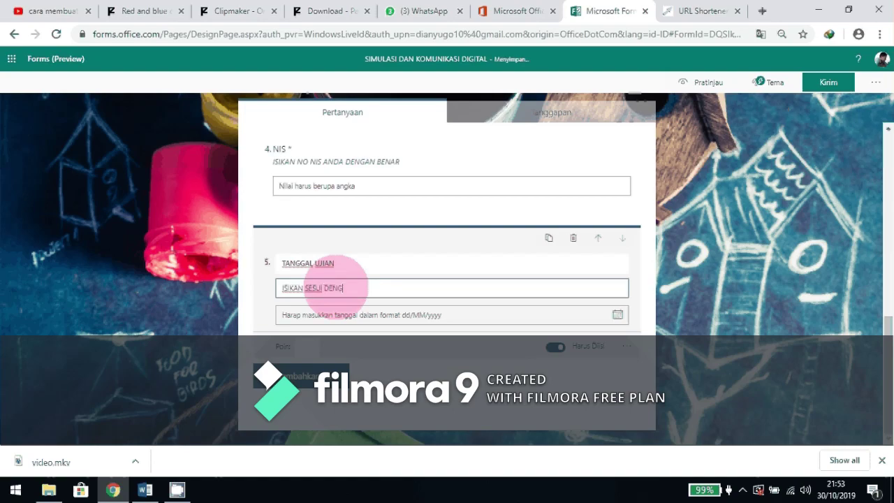
{"action": "type", "text": "AN TANGGAL UJIAN"}
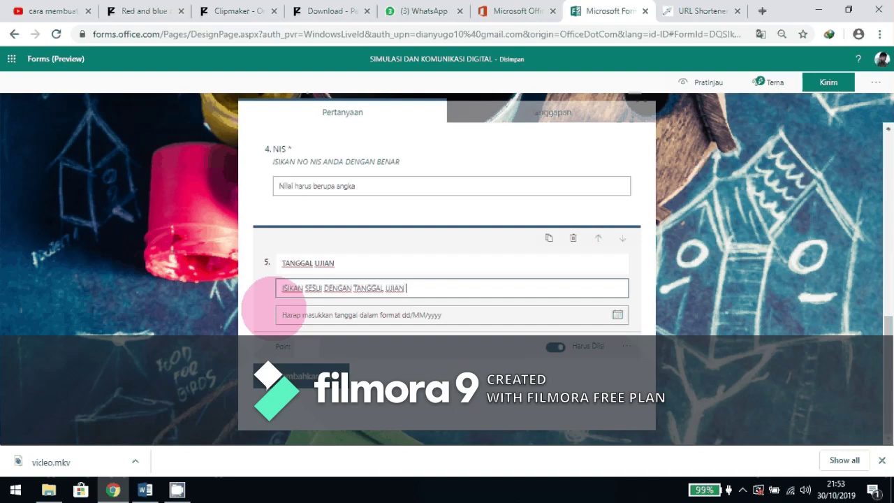
{"action": "left_click", "coordinate": [492, 354]}
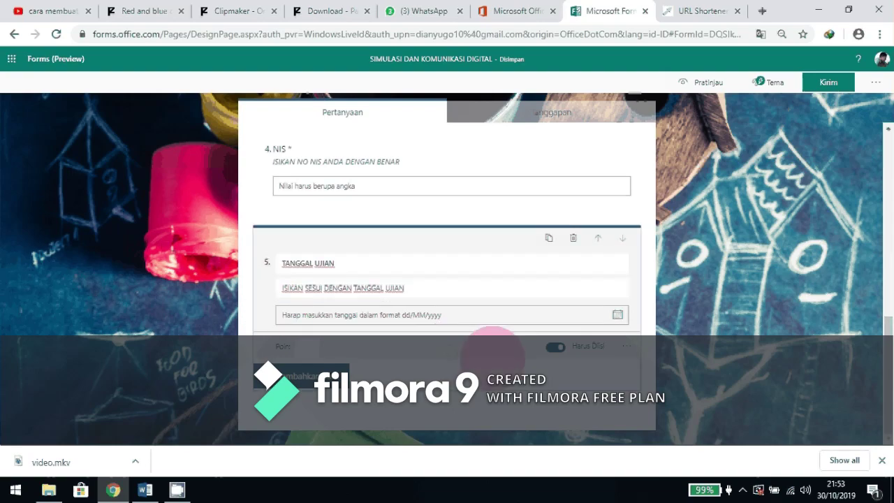
{"action": "scroll", "coordinate": [650, 276], "scroll_direction": "up", "scroll_amount": 5}
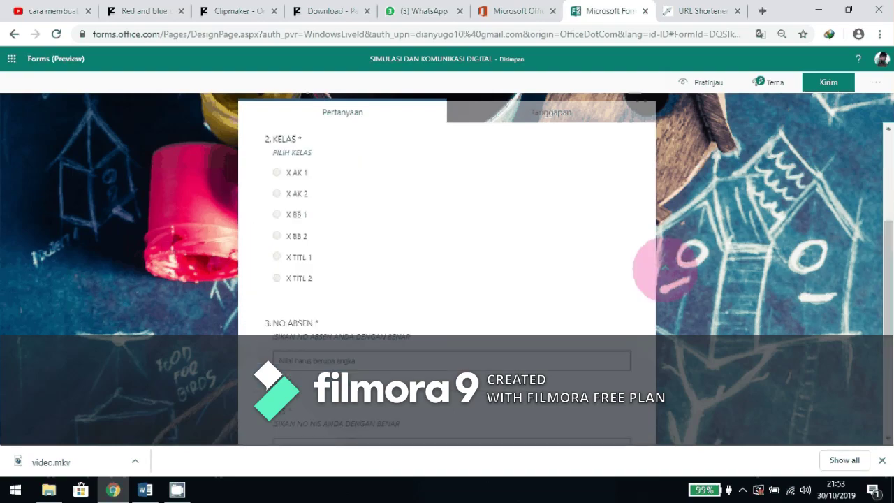
{"action": "scroll", "coordinate": [654, 249], "scroll_direction": "up", "scroll_amount": 5}
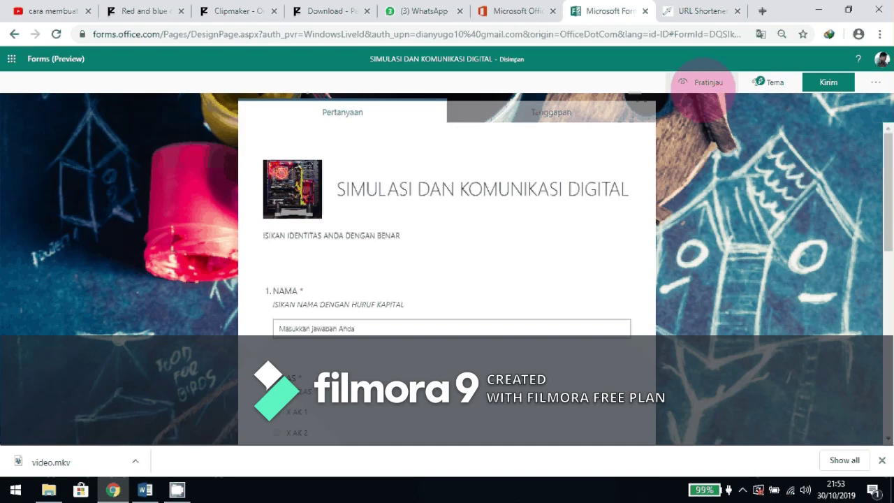
Preview the form in desktop layout, enter a sample name and choose class X AK 1.
{"action": "left_click", "coordinate": [701, 82]}
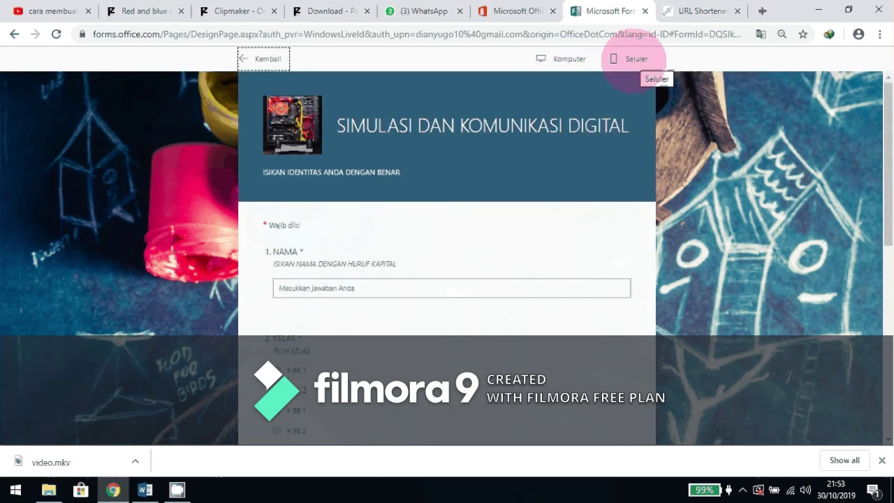
{"action": "left_click", "coordinate": [567, 60]}
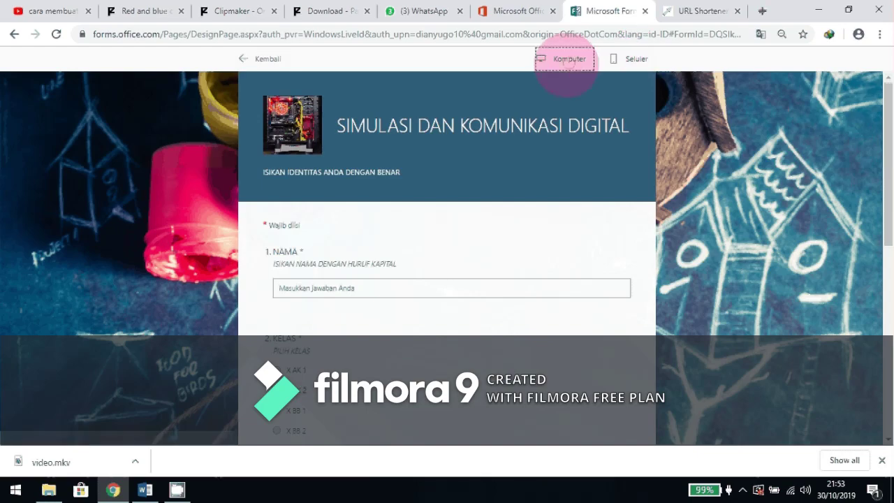
{"action": "scroll", "coordinate": [525, 161], "scroll_direction": "down", "scroll_amount": 1}
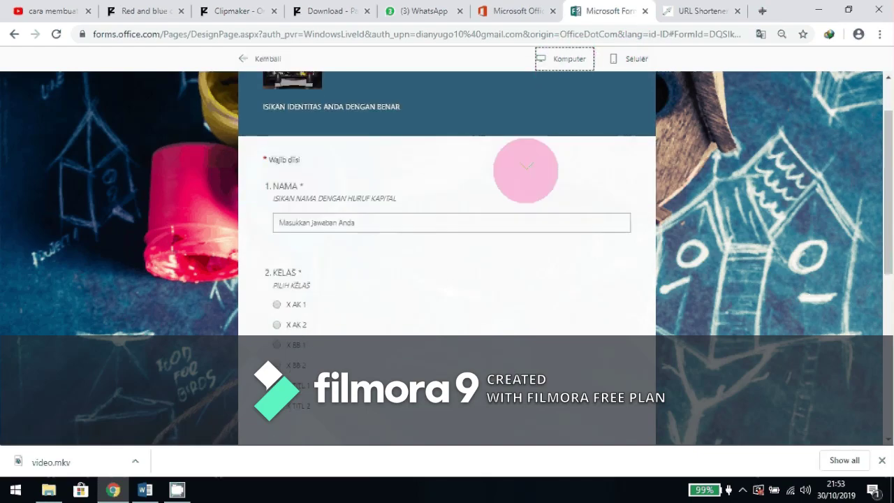
{"action": "left_click", "coordinate": [353, 223]}
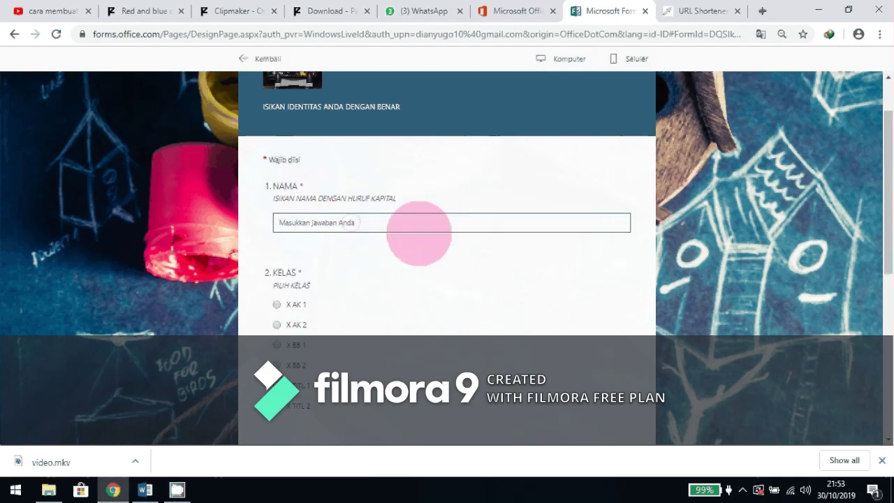
{"action": "type", "text": "ANDI"}
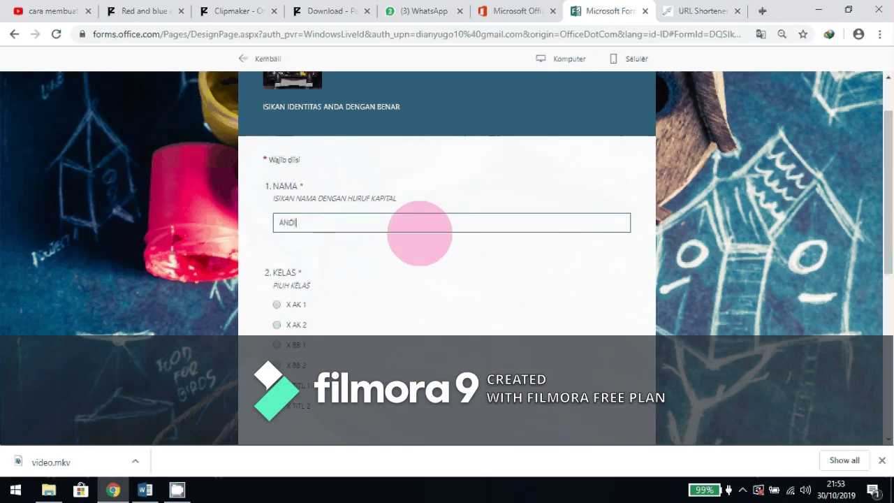
{"action": "scroll", "coordinate": [419, 233], "scroll_direction": "down", "scroll_amount": 2}
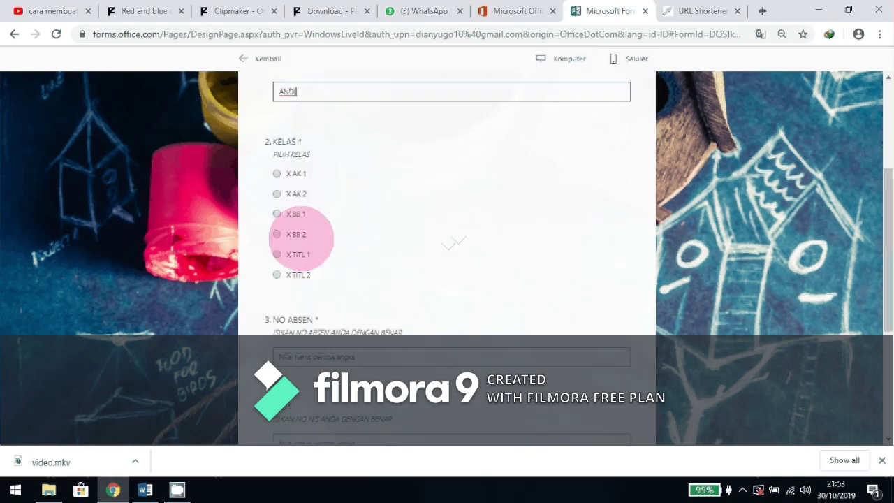
{"action": "left_click", "coordinate": [277, 173]}
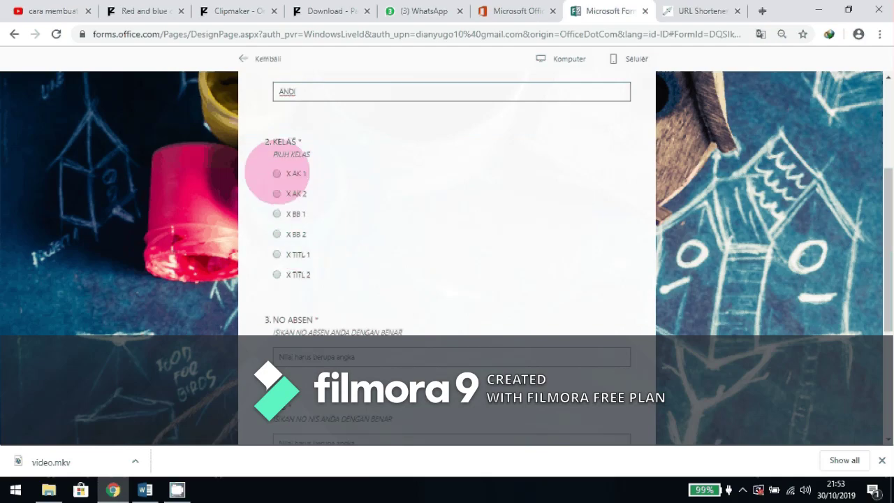
Answer NO ABSEN with 12, removing the stray letters, and NIS with 1234.
{"action": "scroll", "coordinate": [474, 232], "scroll_direction": "down", "scroll_amount": 2}
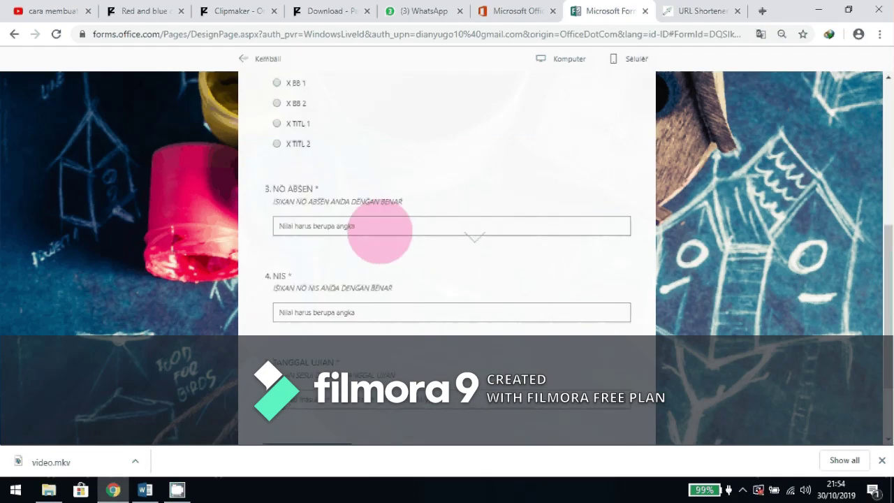
{"action": "left_click", "coordinate": [375, 225]}
{"action": "type", "text": "1"}
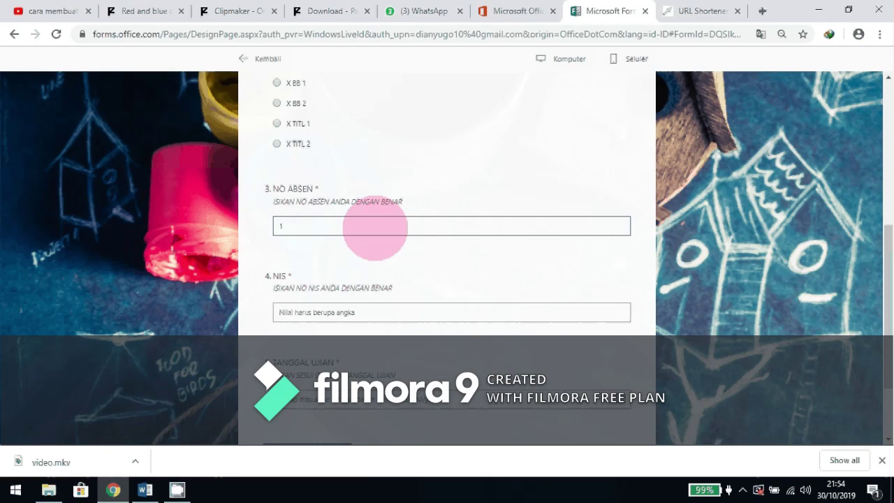
{"action": "type", "text": "2"}
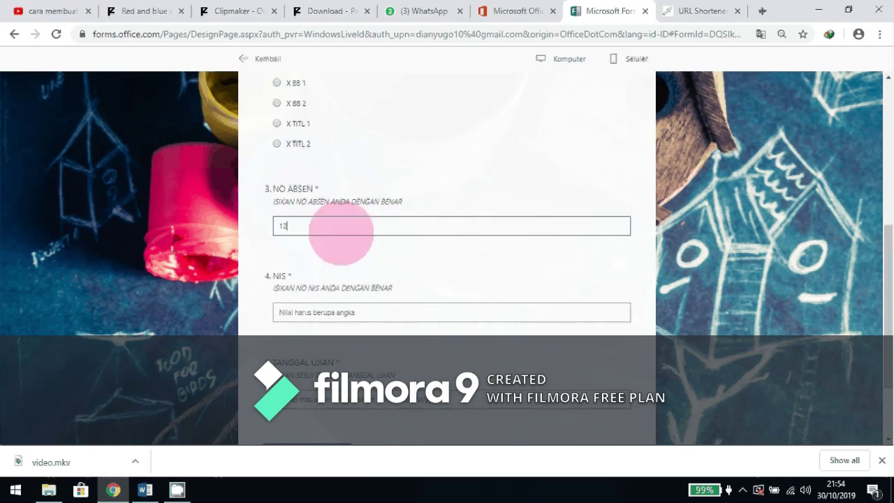
{"action": "type", "text": "DD"}
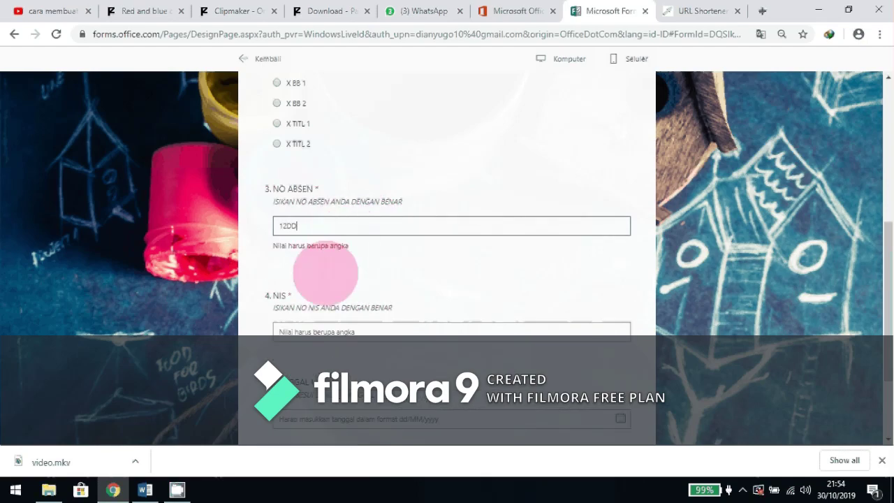
{"action": "left_click", "coordinate": [335, 231]}
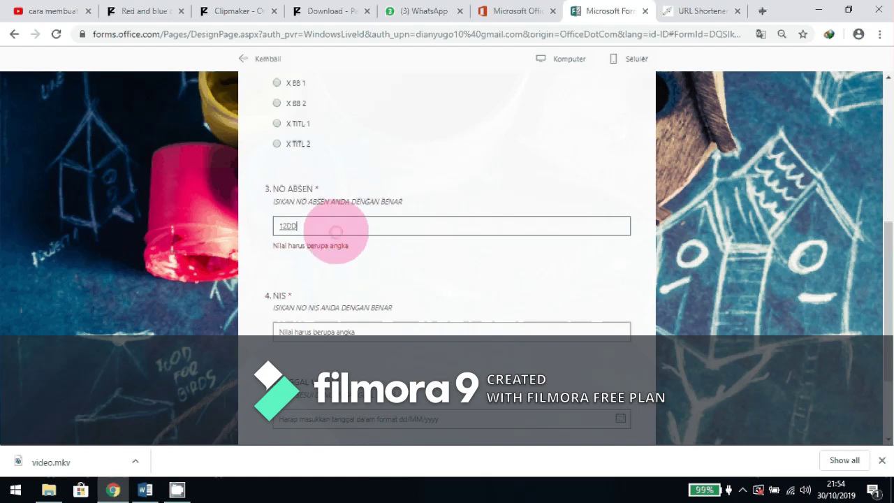
{"action": "key", "text": "BackSpace"}
{"action": "key", "text": "BackSpace"}
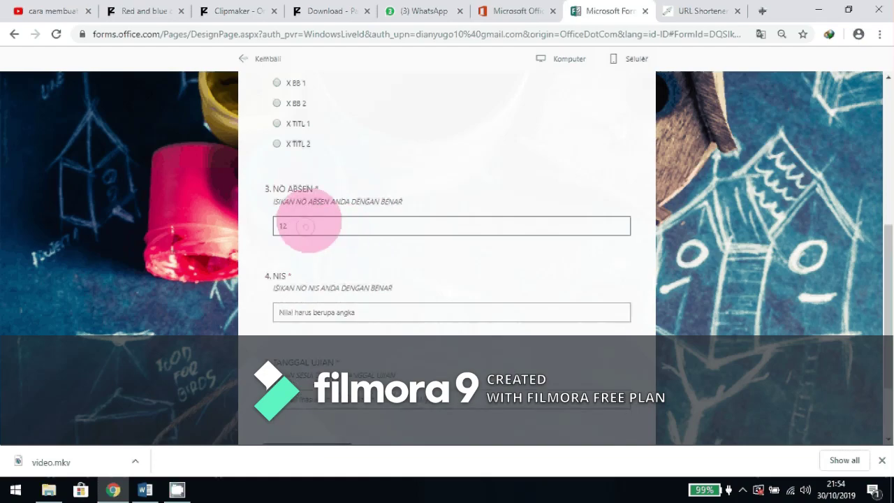
{"action": "left_click", "coordinate": [369, 312]}
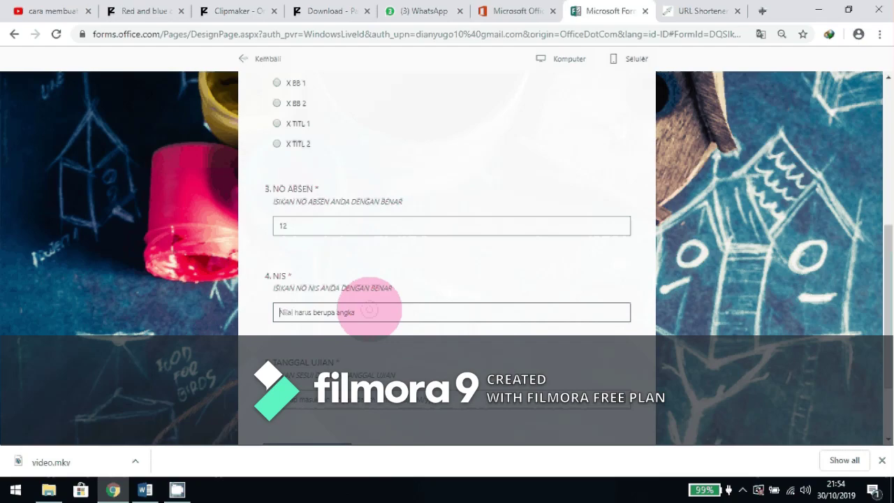
{"action": "type", "text": "1234"}
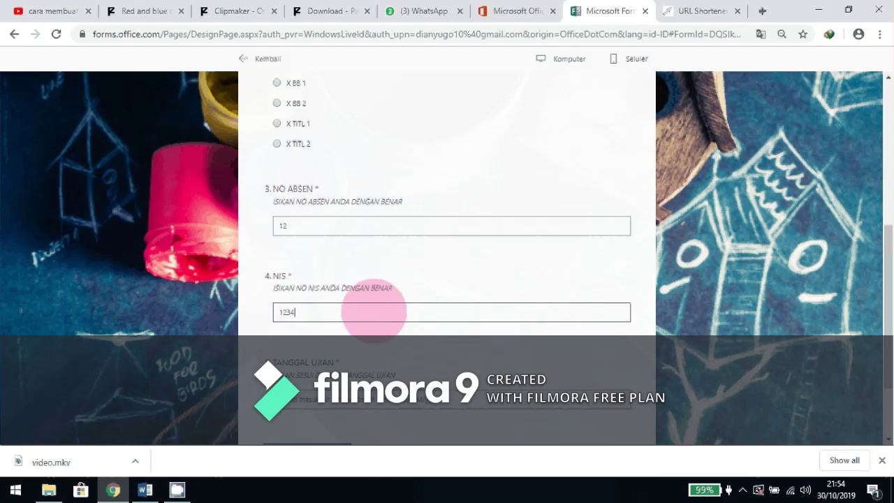
Pick 30/10/2019 as the exam date, submit the test response, and return to editing.
{"action": "scroll", "coordinate": [411, 310], "scroll_direction": "down", "scroll_amount": 2}
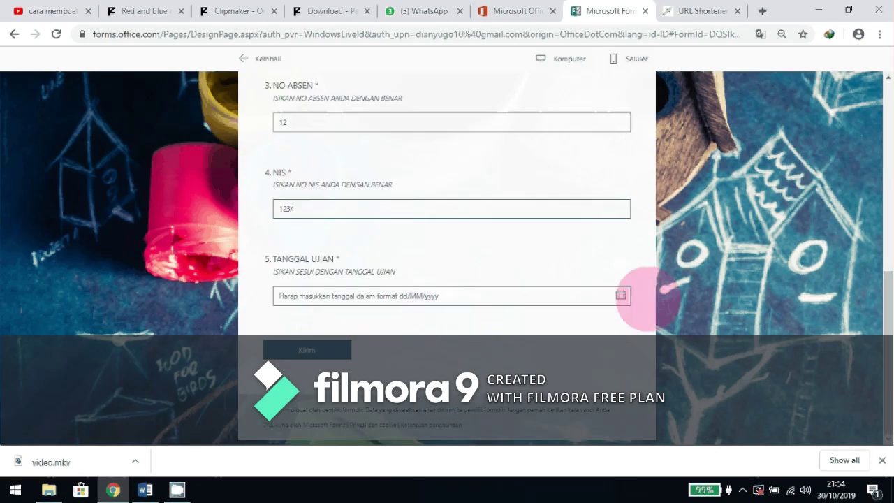
{"action": "left_click", "coordinate": [620, 295]}
{"action": "left_click", "coordinate": [356, 408]}
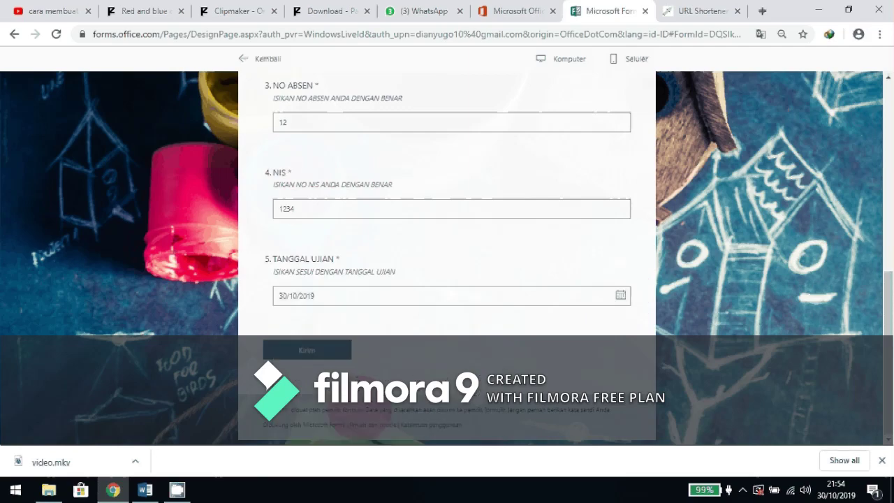
{"action": "left_click", "coordinate": [321, 345]}
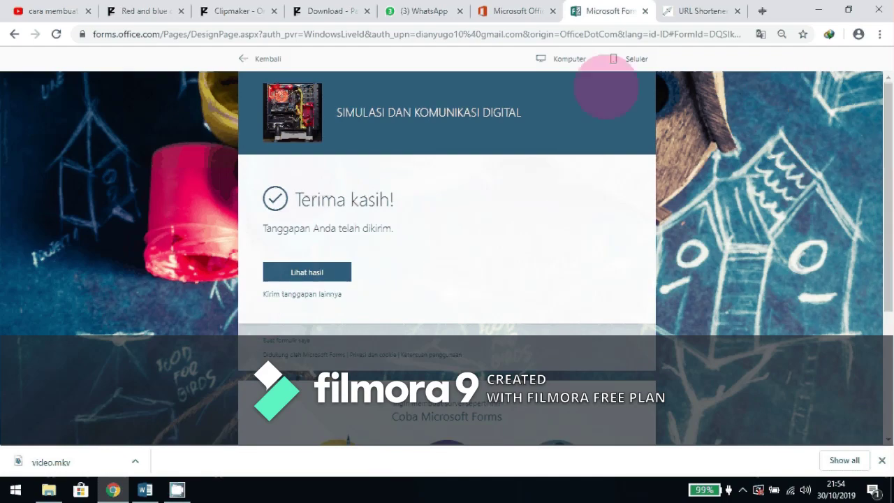
{"action": "left_click", "coordinate": [278, 59]}
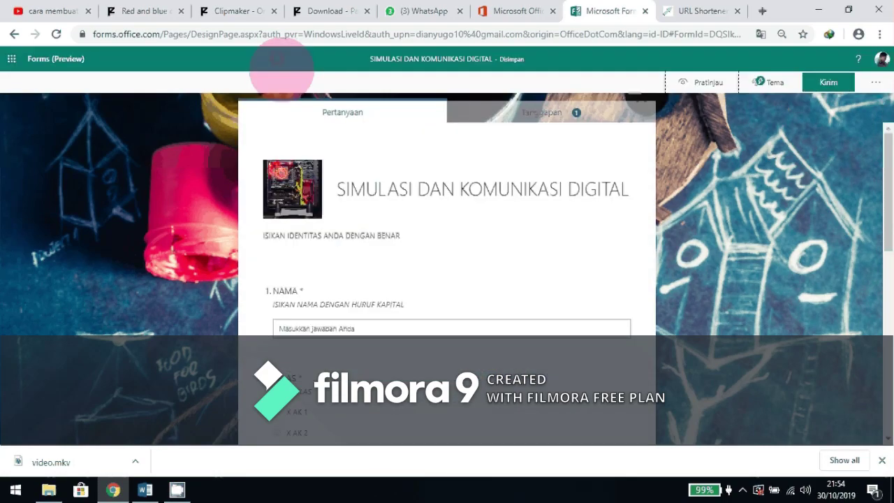
Add a new Bagian (section) from the extra question types list.
{"action": "scroll", "coordinate": [578, 218], "scroll_direction": "down", "scroll_amount": 2}
{"action": "scroll", "coordinate": [578, 218], "scroll_direction": "down", "scroll_amount": 6}
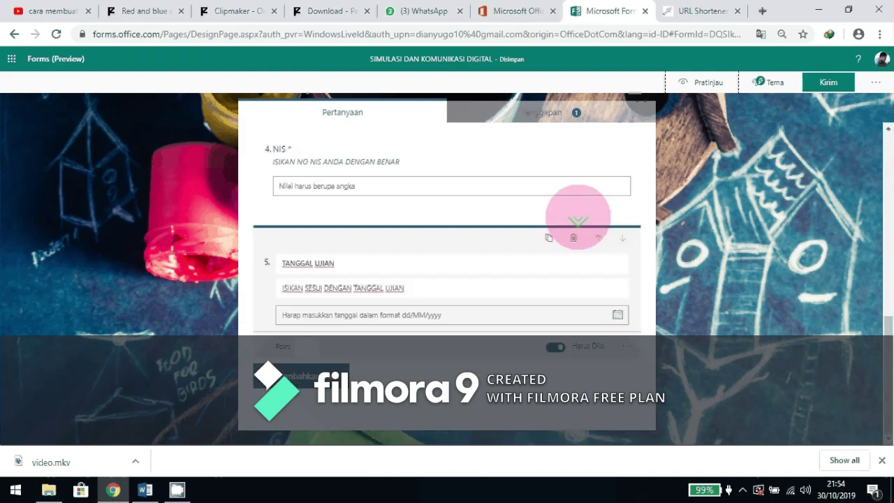
{"action": "left_click", "coordinate": [344, 341]}
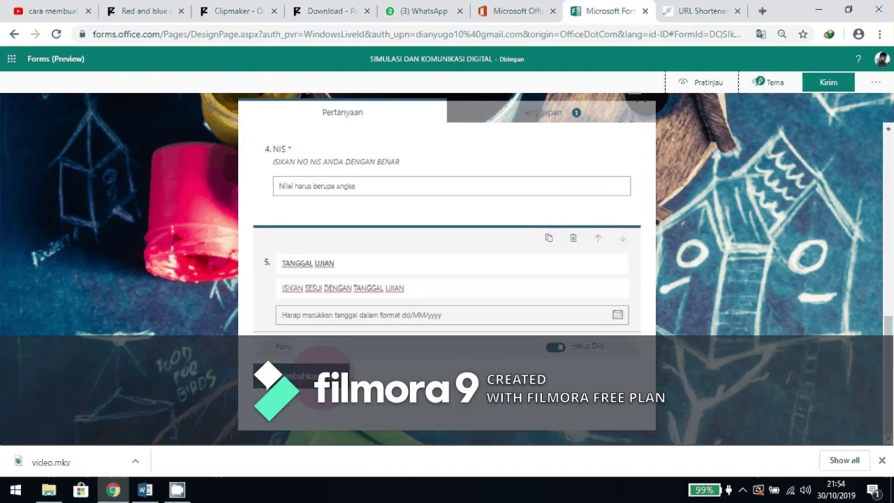
{"action": "left_click", "coordinate": [307, 375]}
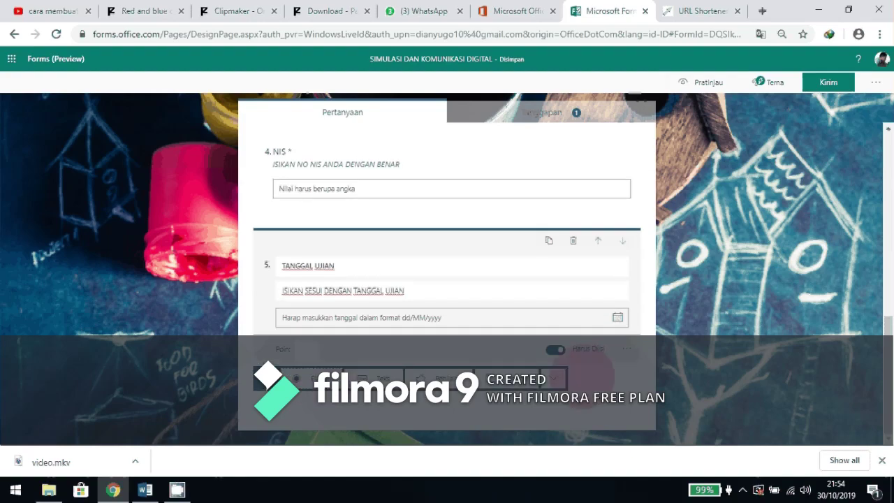
{"action": "left_click", "coordinate": [554, 378]}
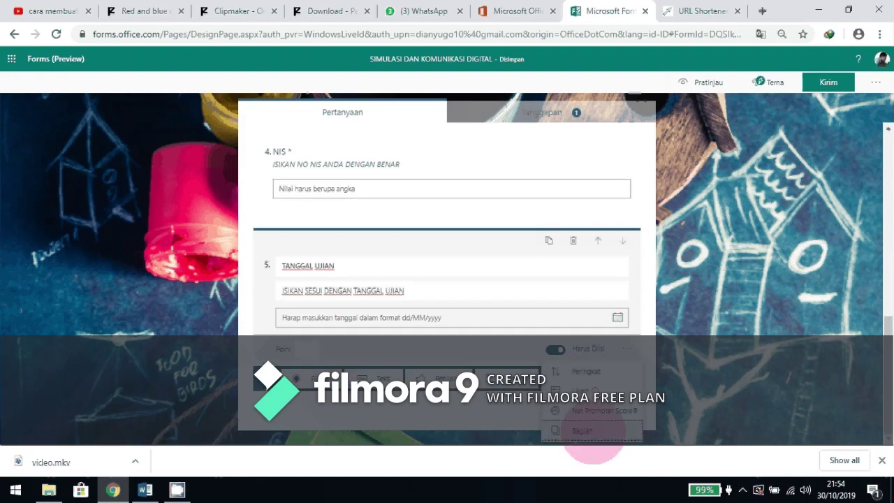
{"action": "left_click", "coordinate": [583, 431]}
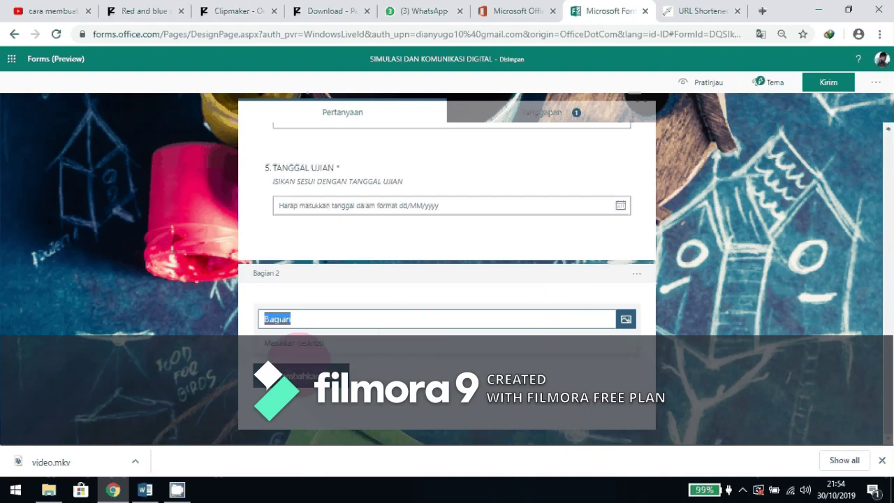
Title the section 'KERJAKAN SOAL TERSEBUT DENGAN BENAR' with description 'PILIHLAH JAWABAN YANG PALING BENAR'.
{"action": "scroll", "coordinate": [421, 249], "scroll_direction": "up", "scroll_amount": 2}
{"action": "scroll", "coordinate": [421, 248], "scroll_direction": "up", "scroll_amount": 4}
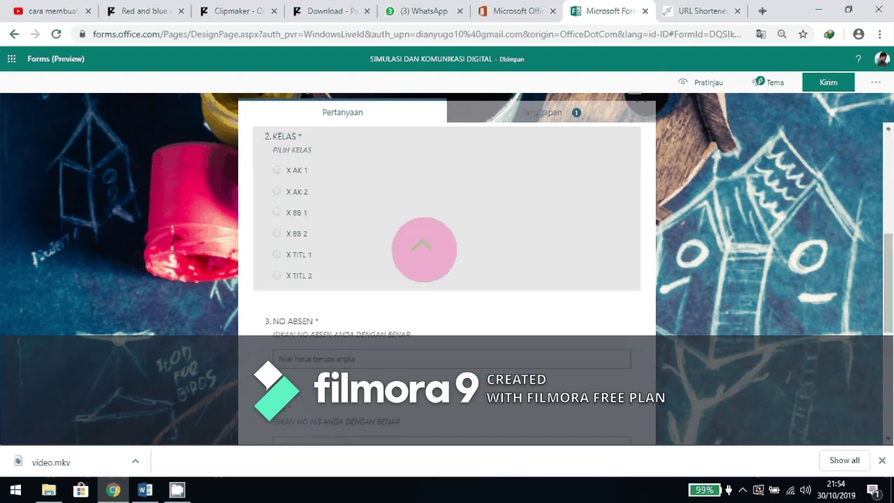
{"action": "scroll", "coordinate": [424, 249], "scroll_direction": "down", "scroll_amount": 6}
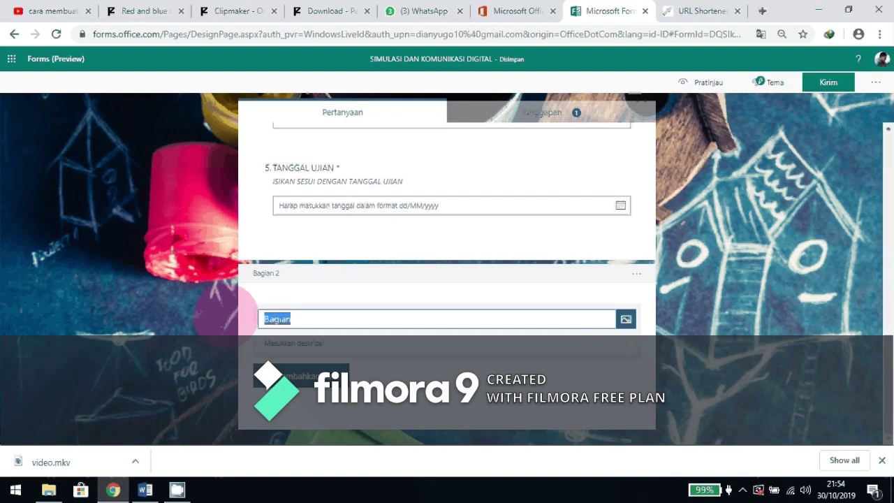
{"action": "type", "text": "KERJAKAN SOA"}
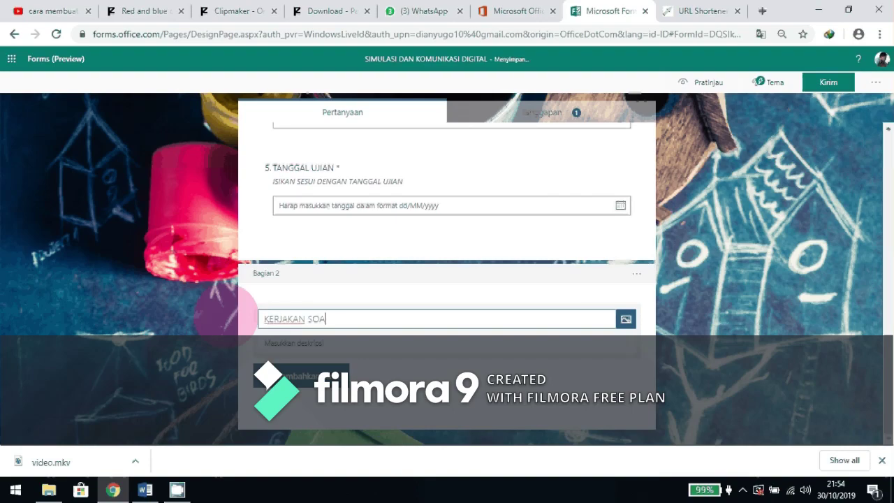
{"action": "type", "text": "L TERSEBUT DENGAN BE"}
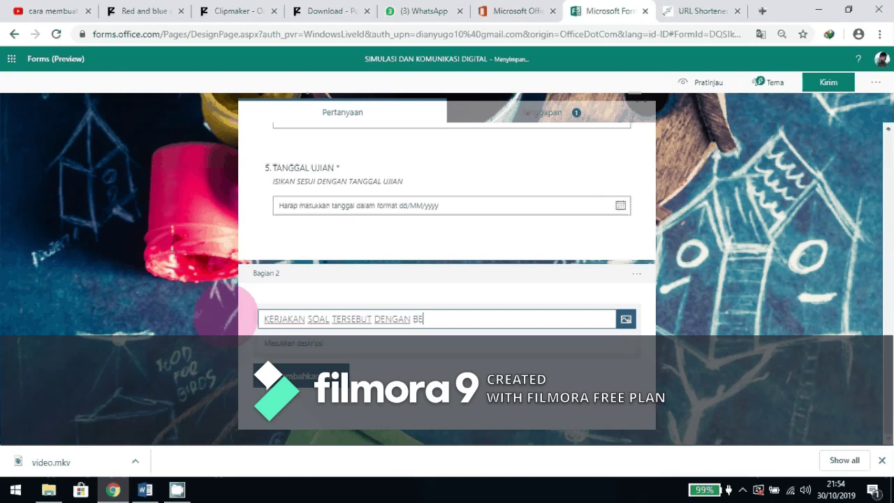
{"action": "type", "text": "NAR"}
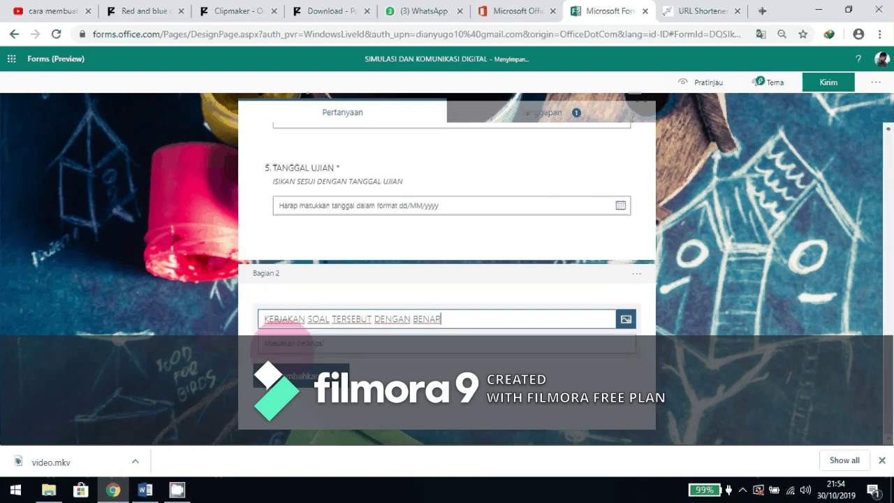
{"action": "left_click", "coordinate": [360, 343]}
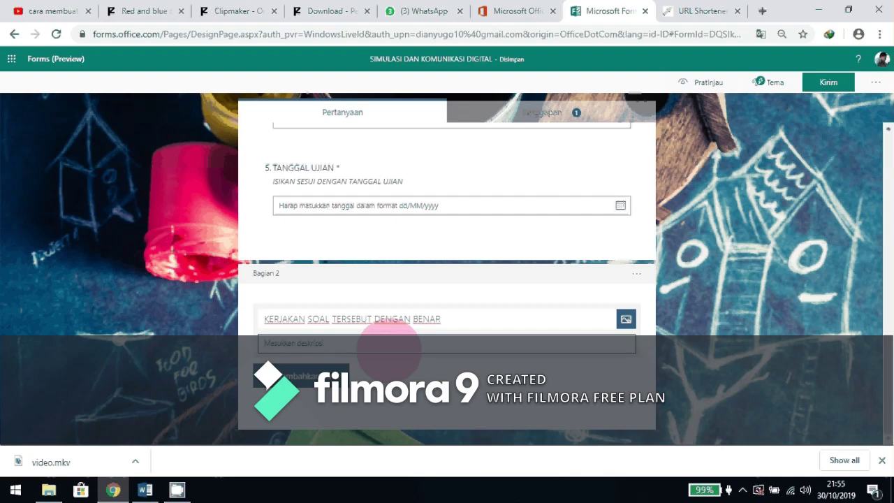
{"action": "type", "text": "PIL"}
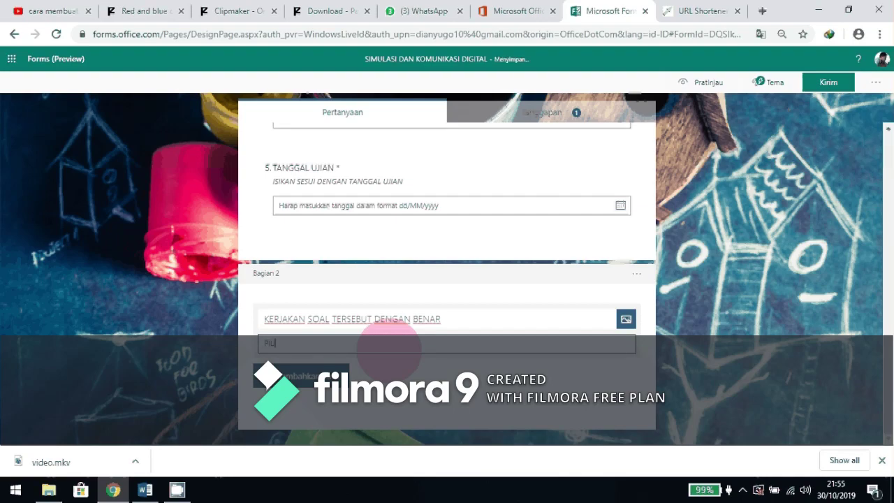
{"action": "key", "text": "BackSpace"}
{"action": "key", "text": "BackSpace"}
{"action": "key", "text": "BackSpace"}
{"action": "key", "text": "BackSpace"}
{"action": "type", "text": "PILIHLAH JAWABAN YANG PA"}
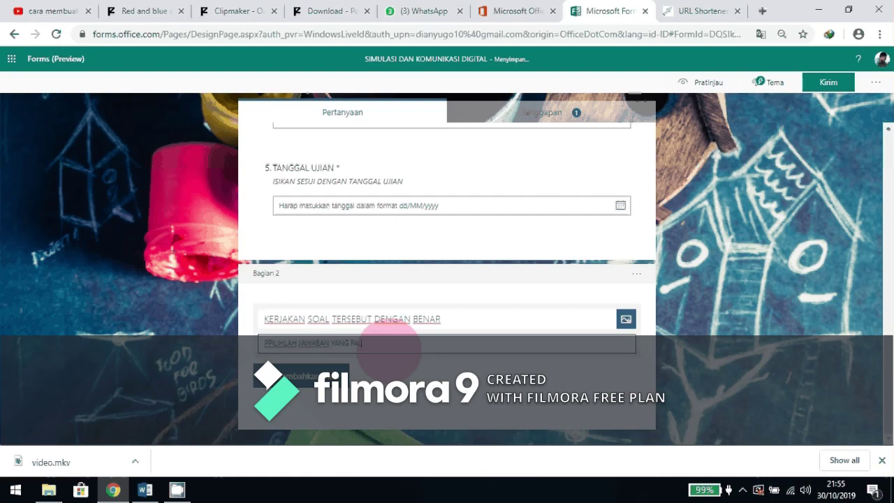
{"action": "type", "text": "LING BENAR"}
{"action": "left_click", "coordinate": [483, 360]}
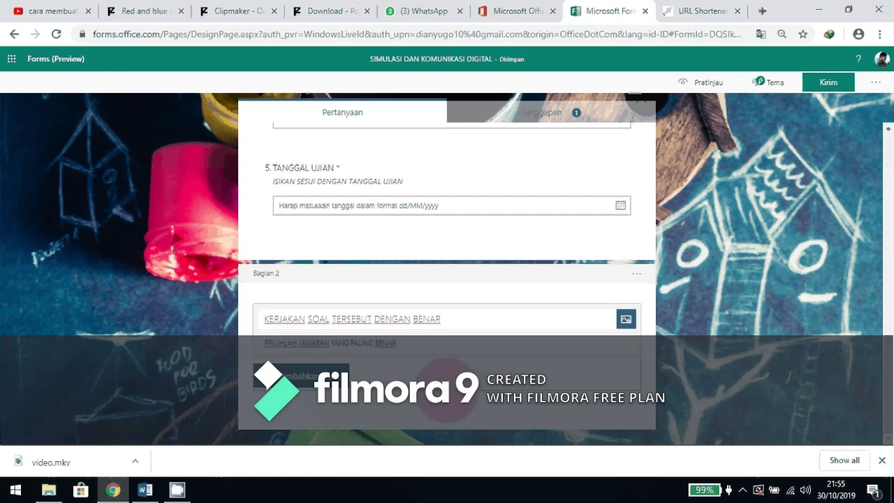
Add a Pilihan question with five answer options, then bring up the Word question document.
{"action": "left_click", "coordinate": [300, 376]}
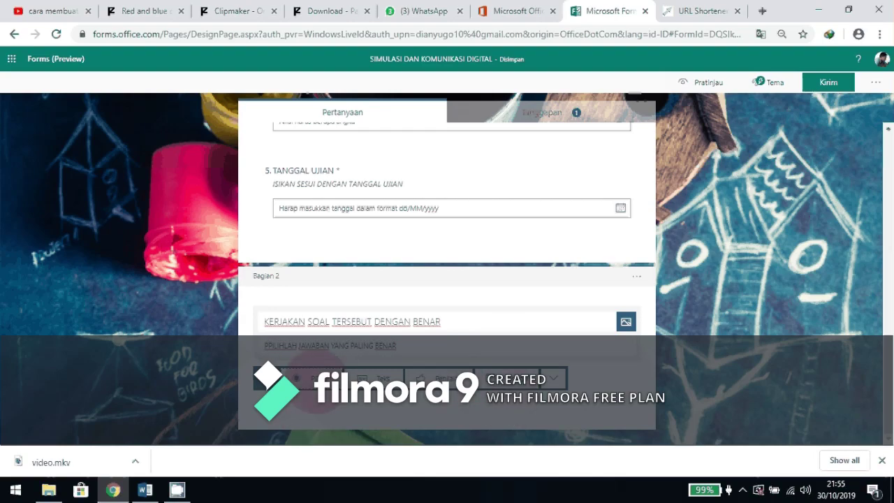
{"action": "left_click", "coordinate": [307, 378]}
{"action": "left_click", "coordinate": [287, 314]}
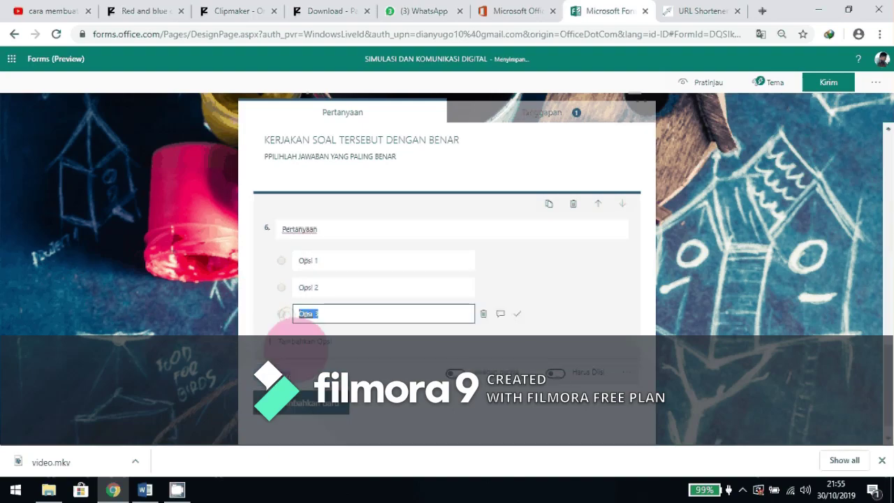
{"action": "left_click", "coordinate": [299, 342]}
{"action": "left_click", "coordinate": [300, 368]}
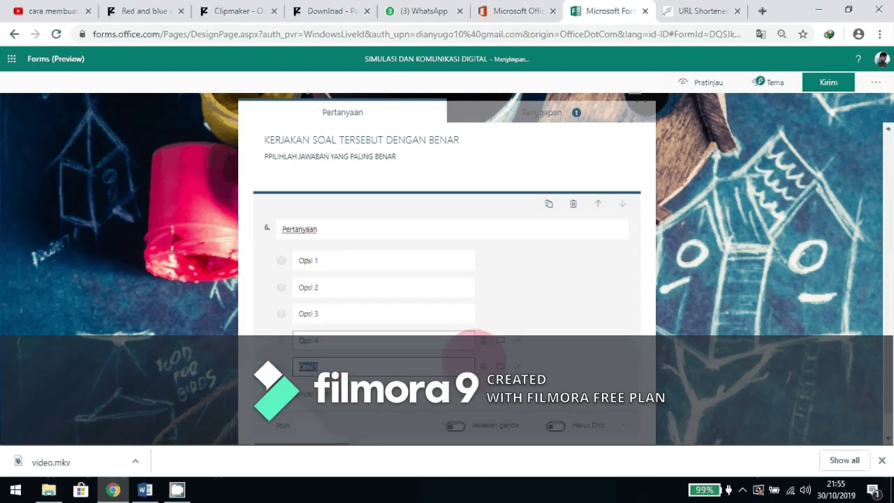
{"action": "left_click", "coordinate": [144, 489]}
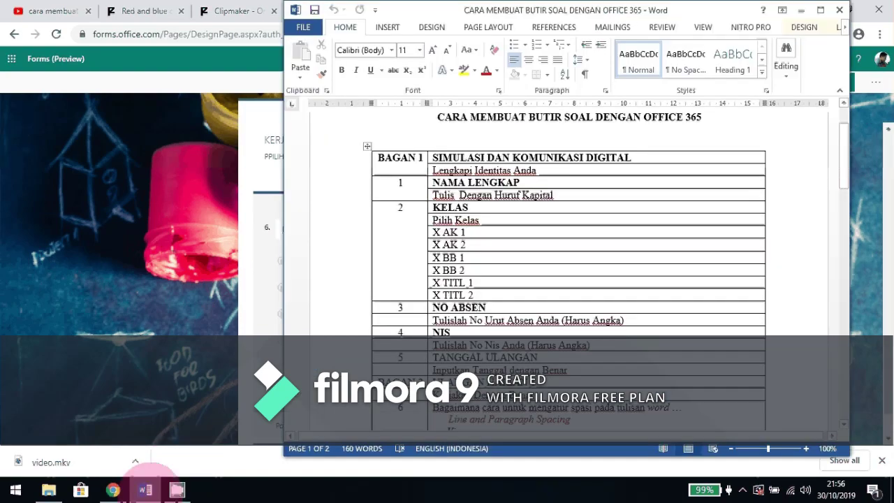
Copy the sixth question's sentence from Word and paste it as question 6's title in Forms.
{"action": "left_click", "coordinate": [600, 294]}
{"action": "scroll", "coordinate": [601, 294], "scroll_direction": "down", "scroll_amount": 6}
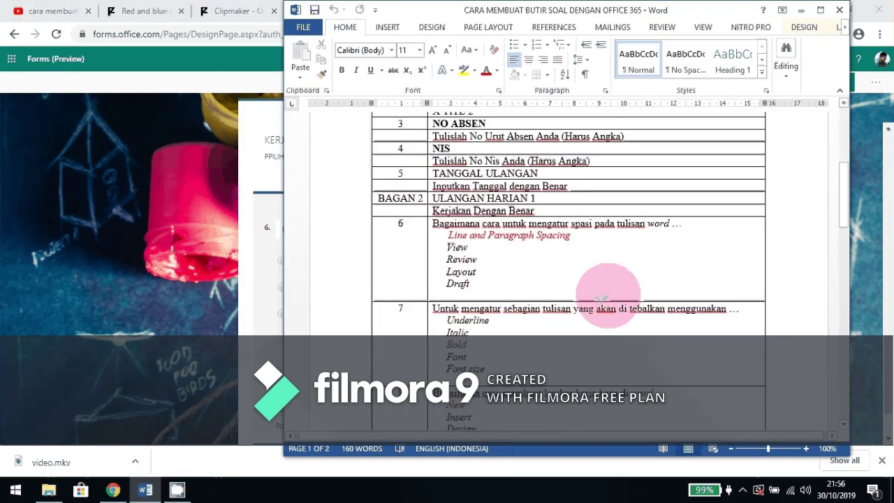
{"action": "scroll", "coordinate": [594, 273], "scroll_direction": "up", "scroll_amount": 1}
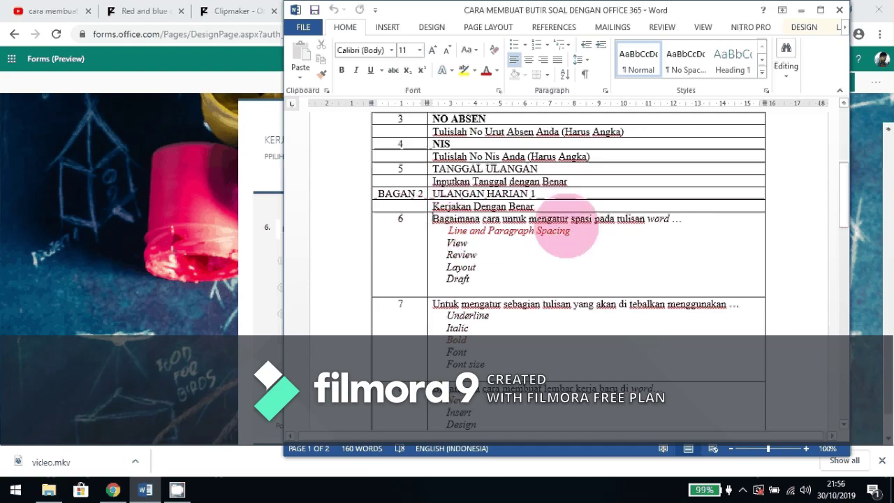
{"action": "triple_click", "coordinate": [701, 222]}
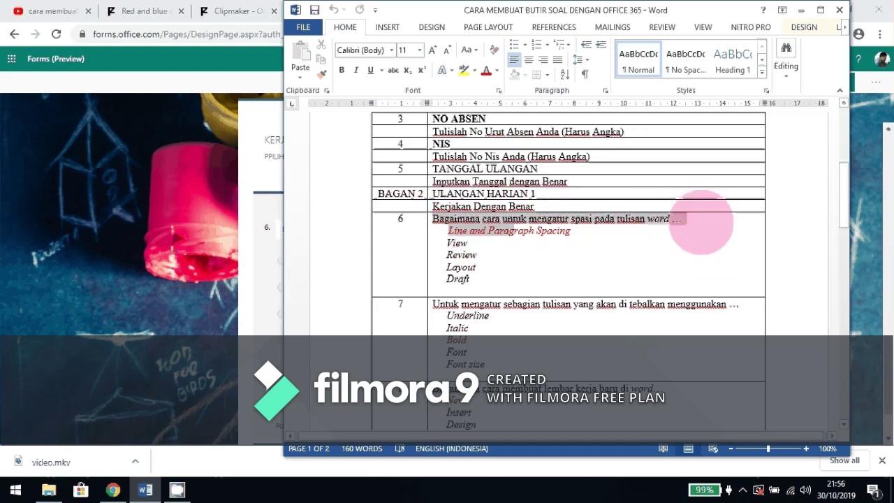
{"action": "left_click", "coordinate": [628, 222]}
{"action": "left_click_drag", "start_coordinate": [688, 222], "coordinate": [434, 221]}
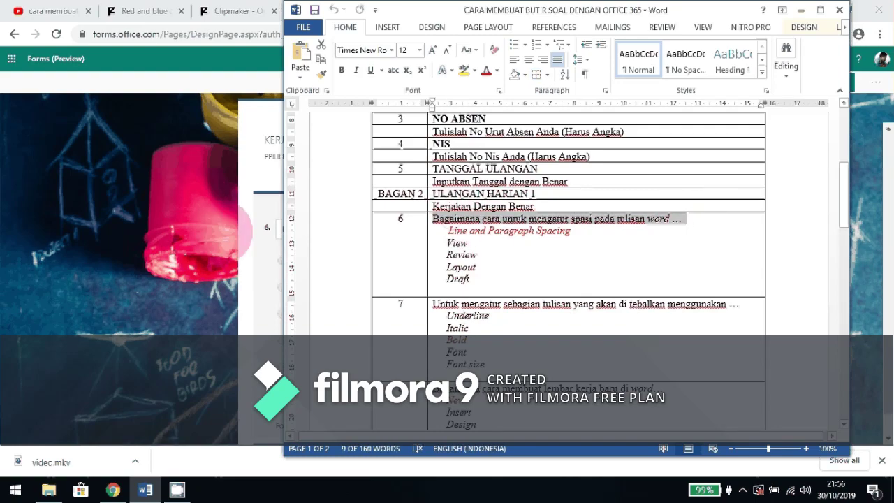
{"action": "left_click", "coordinate": [221, 233]}
{"action": "left_click", "coordinate": [347, 231]}
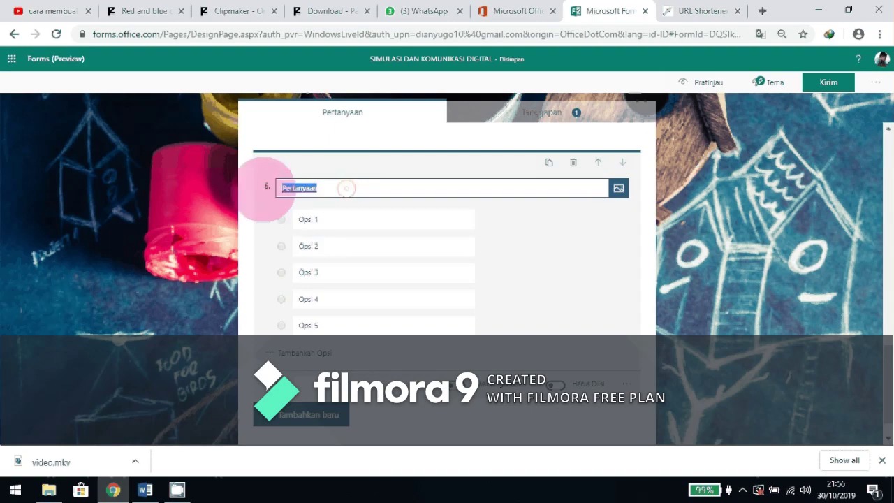
{"action": "type", "text": "Bagaimana cara untuk mengatur spasi pada tulisan word ..."}
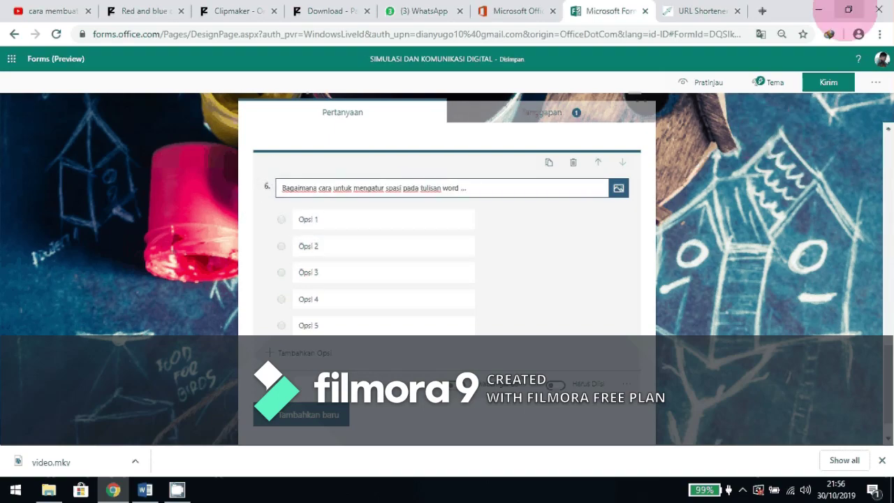
Tile the form and Word side by side and paste 'Line and Paragraph Spacing' into option 1.
{"action": "left_click", "coordinate": [848, 9]}
{"action": "left_click_drag", "start_coordinate": [608, 16], "coordinate": [452, 9]}
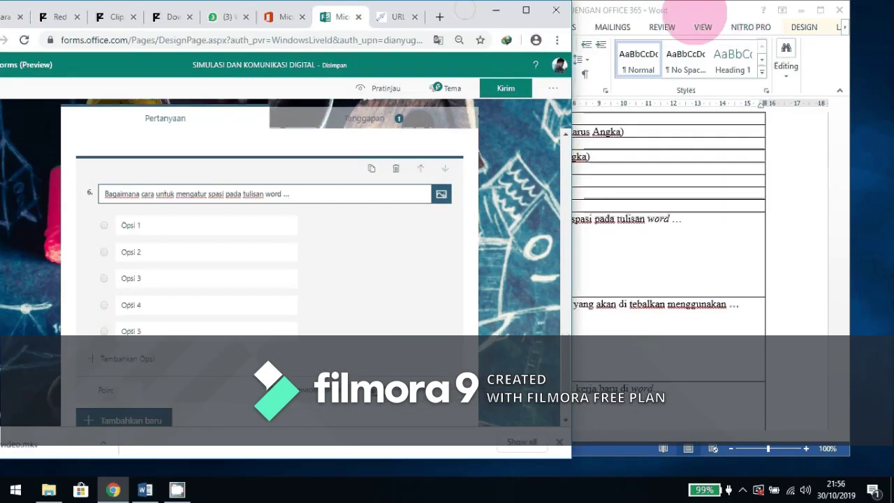
{"action": "left_click_drag", "start_coordinate": [707, 12], "coordinate": [804, 9]}
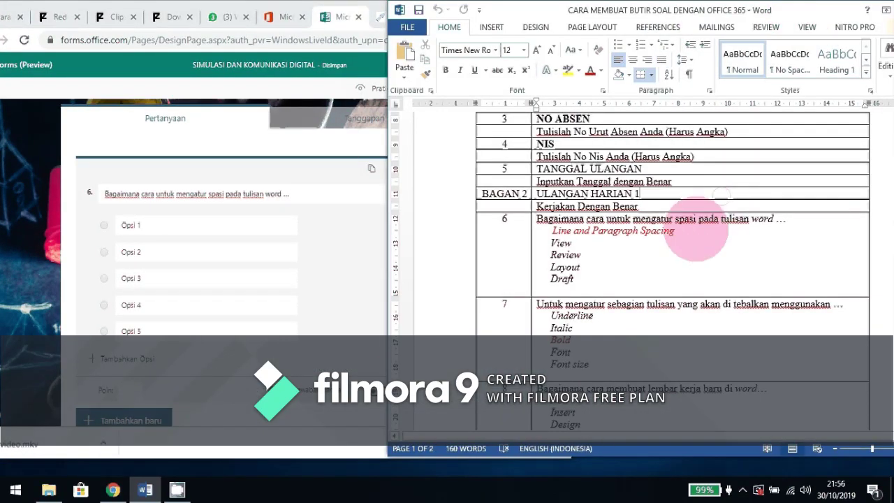
{"action": "triple_click", "coordinate": [607, 232]}
{"action": "key", "text": "ctrl+c"}
{"action": "left_click", "coordinate": [169, 223]}
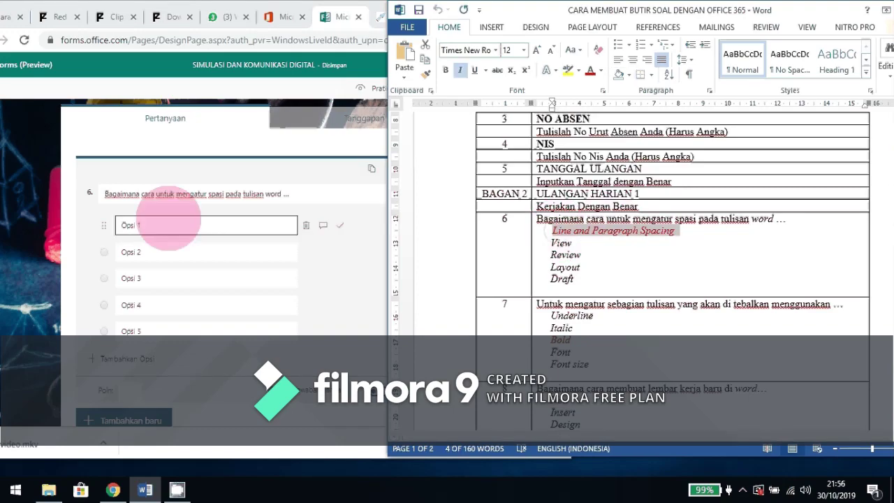
{"action": "key", "text": "ctrl+v"}
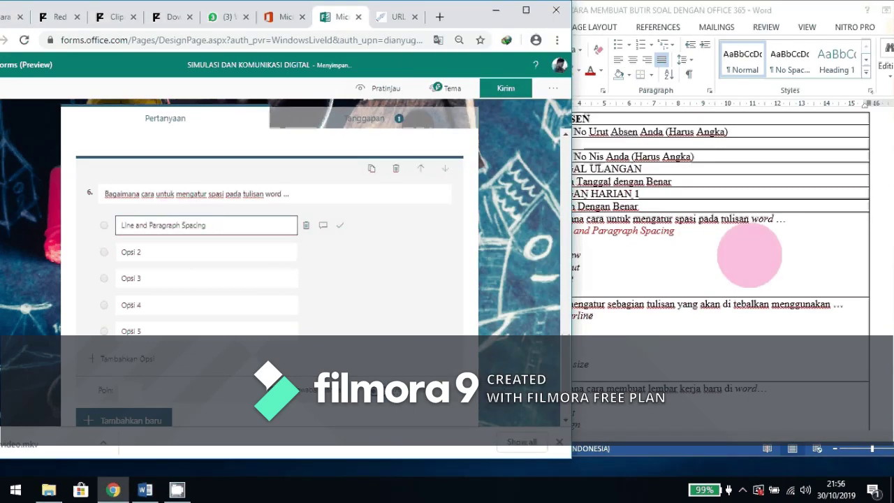
Copy 'View' and 'Review' from Word into options 2 and 3.
{"action": "left_click", "coordinate": [748, 254]}
{"action": "double_click", "coordinate": [561, 243]}
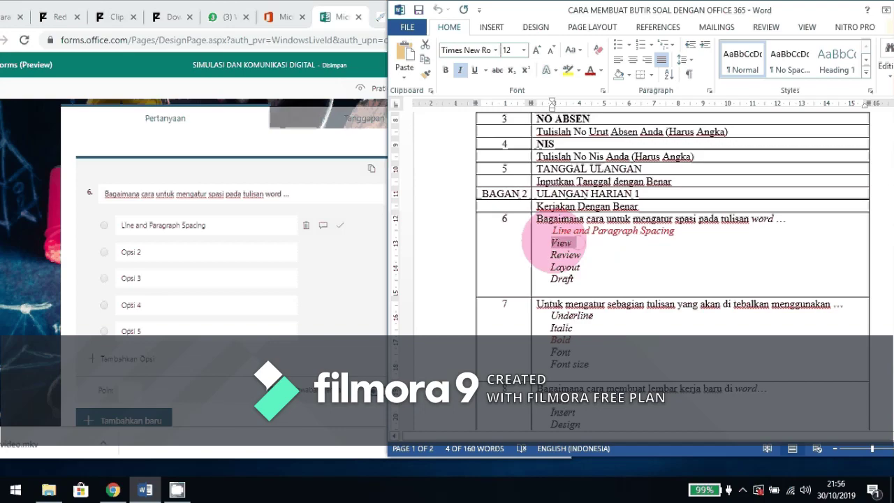
{"action": "left_click", "coordinate": [213, 255]}
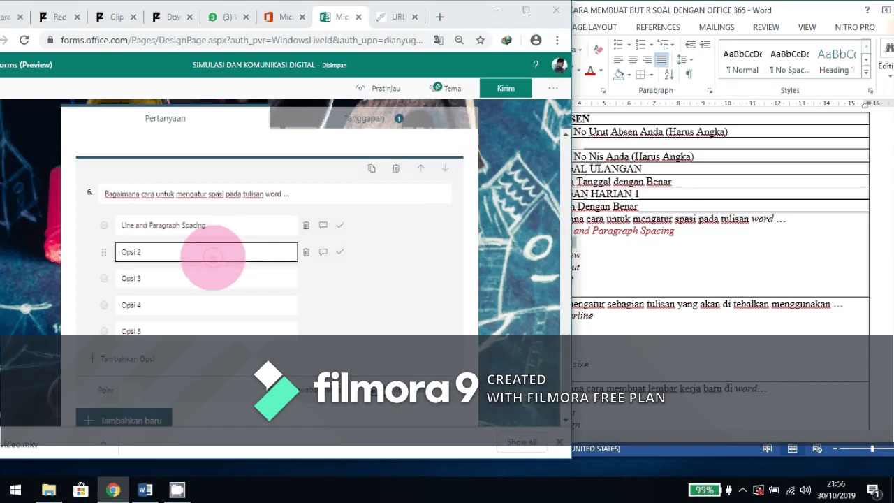
{"action": "left_click_drag", "start_coordinate": [209, 255], "coordinate": [114, 251]}
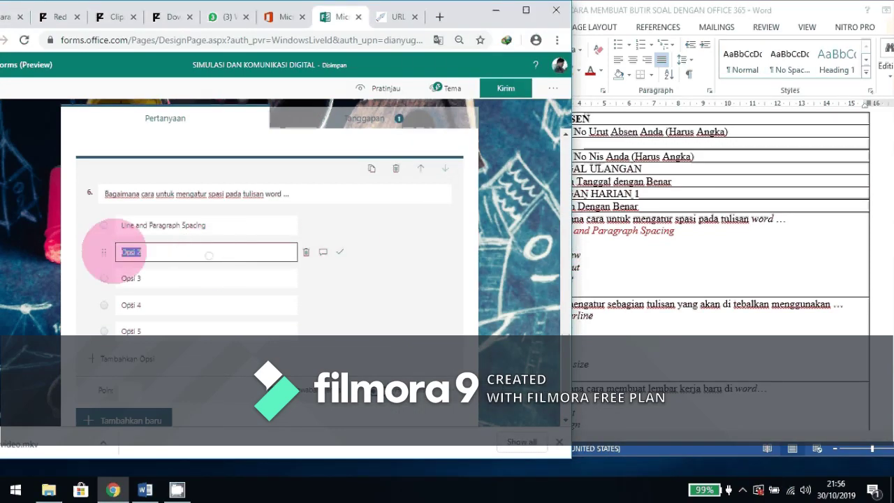
{"action": "key", "text": "ctrl+v"}
{"action": "left_click", "coordinate": [700, 268]}
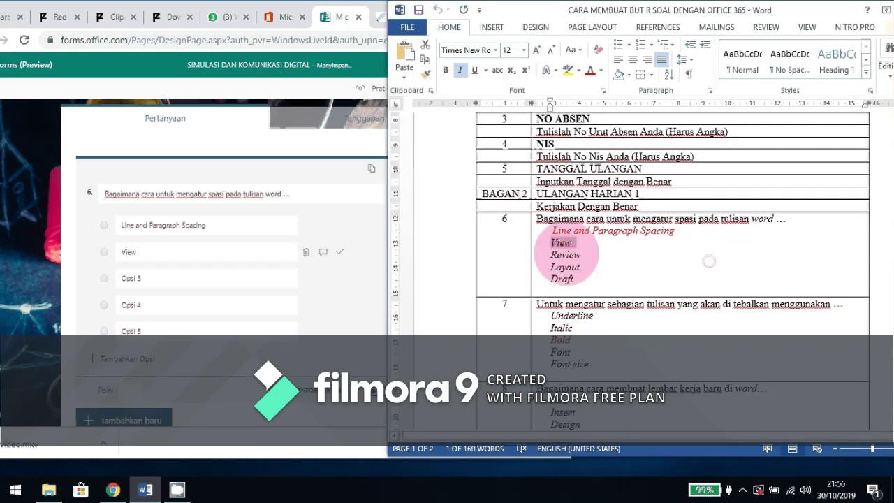
{"action": "double_click", "coordinate": [565, 255]}
{"action": "left_click", "coordinate": [131, 278]}
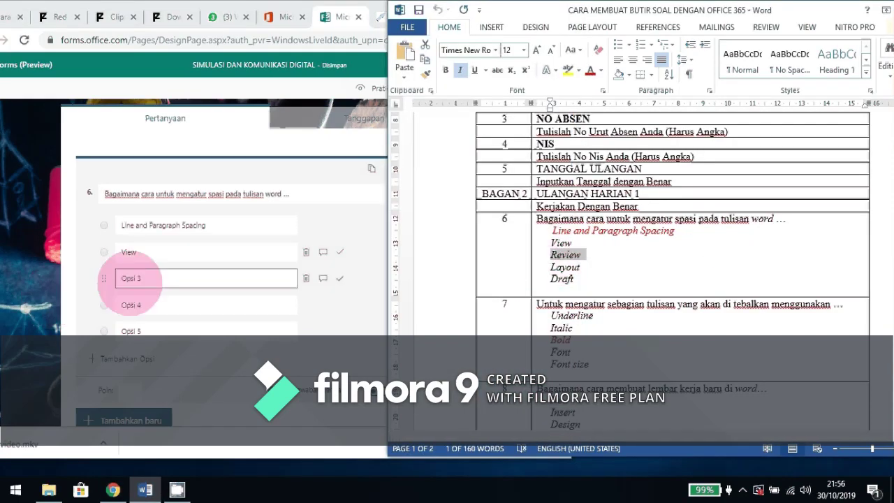
{"action": "triple_click", "coordinate": [131, 278]}
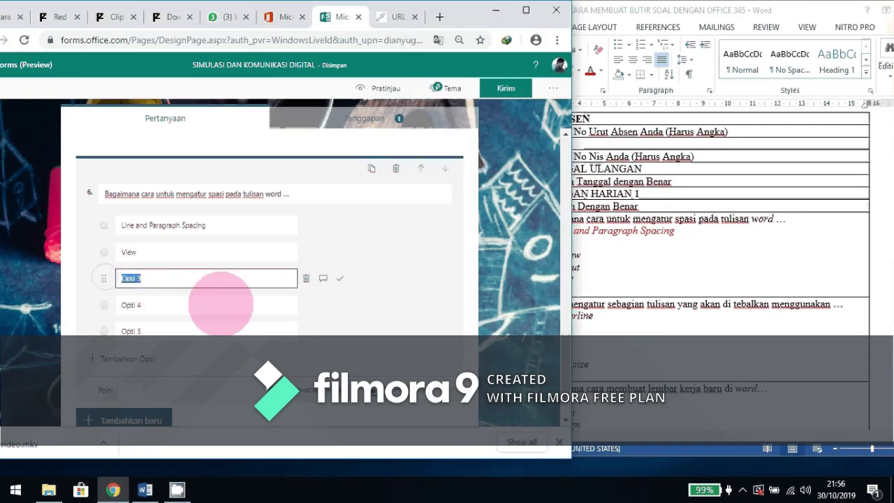
{"action": "type", "text": "V"}
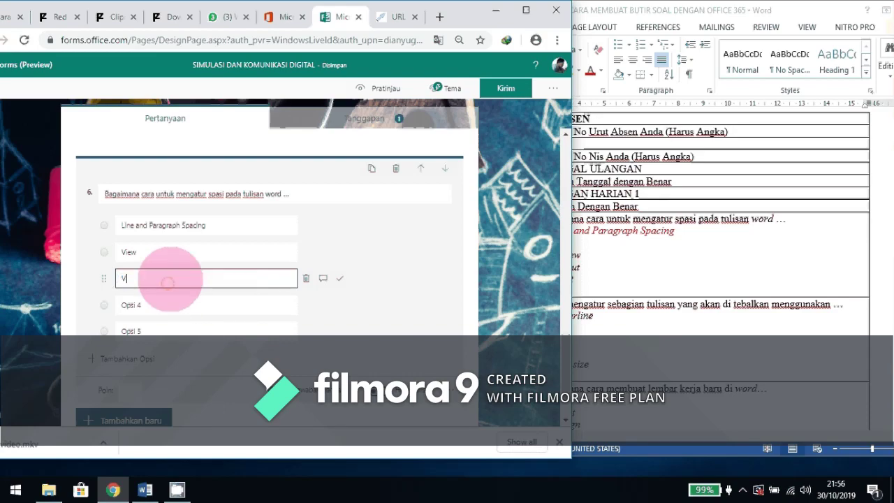
{"action": "key", "text": "BackSpace"}
{"action": "key", "text": "ctrl+v"}
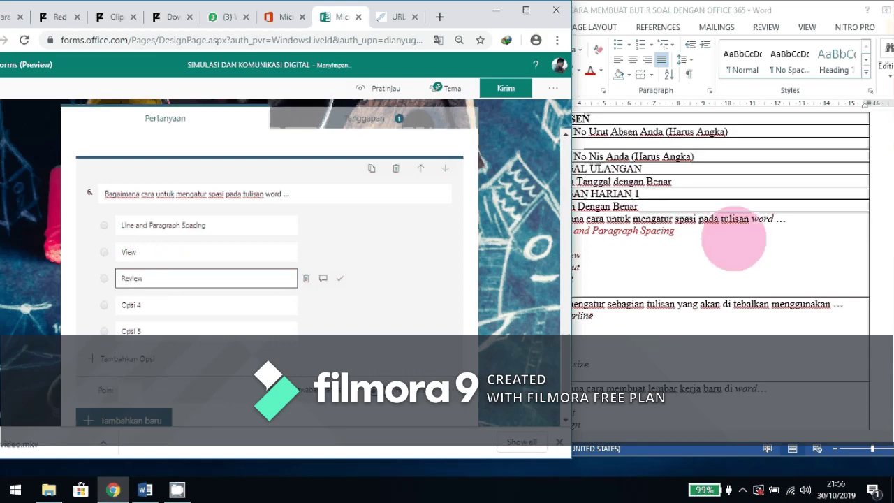
Fill options 4 and 5 with 'Layout' and 'Draft', and mark option 1 as correct.
{"action": "left_click", "coordinate": [733, 237]}
{"action": "double_click", "coordinate": [564, 266]}
{"action": "key", "text": "ctrl+c"}
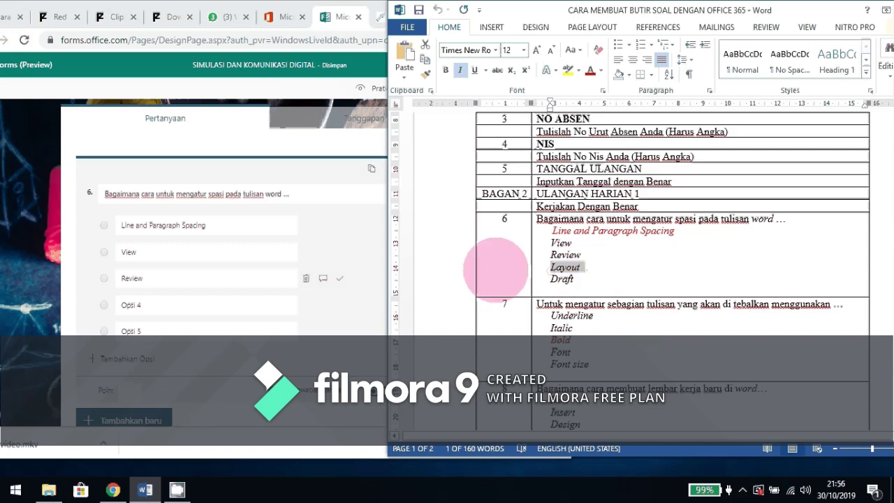
{"action": "left_click", "coordinate": [163, 304]}
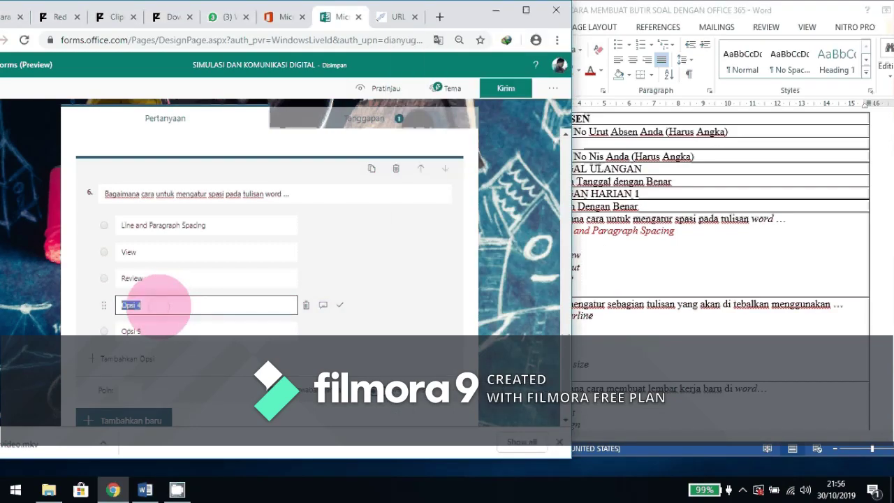
{"action": "key", "text": "ctrl+v"}
{"action": "left_click", "coordinate": [579, 279]}
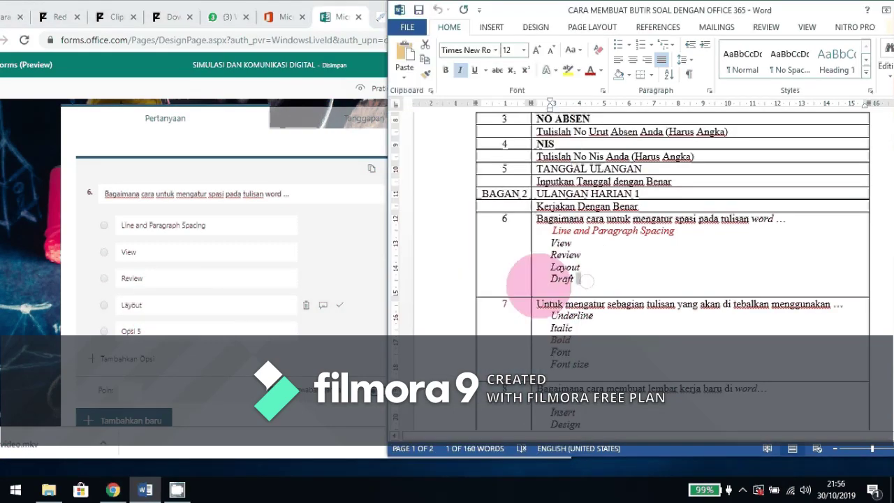
{"action": "double_click", "coordinate": [585, 279]}
{"action": "key", "text": "ctrl+c"}
{"action": "left_click", "coordinate": [236, 331]}
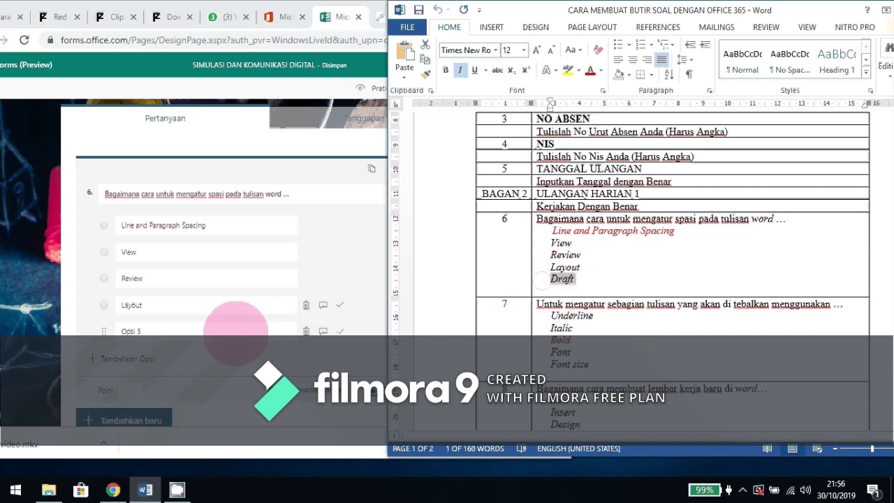
{"action": "left_click", "coordinate": [172, 329]}
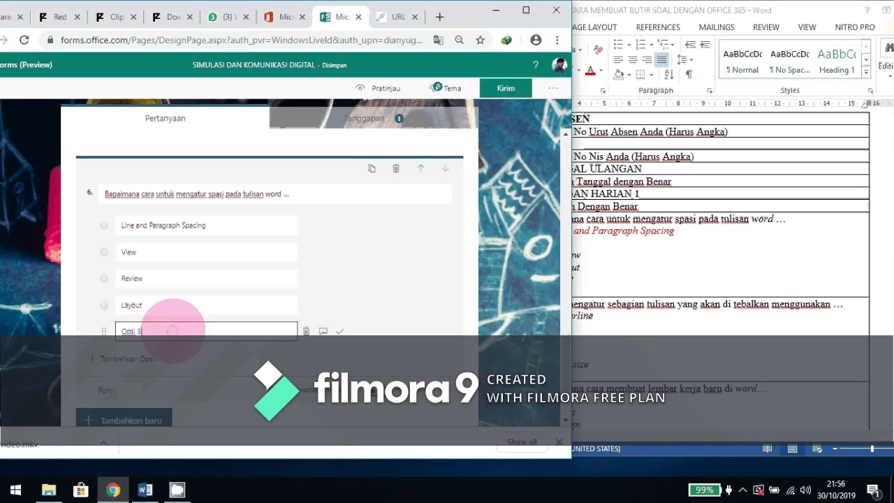
{"action": "key", "text": "ctrl+v"}
{"action": "left_click", "coordinate": [347, 224]}
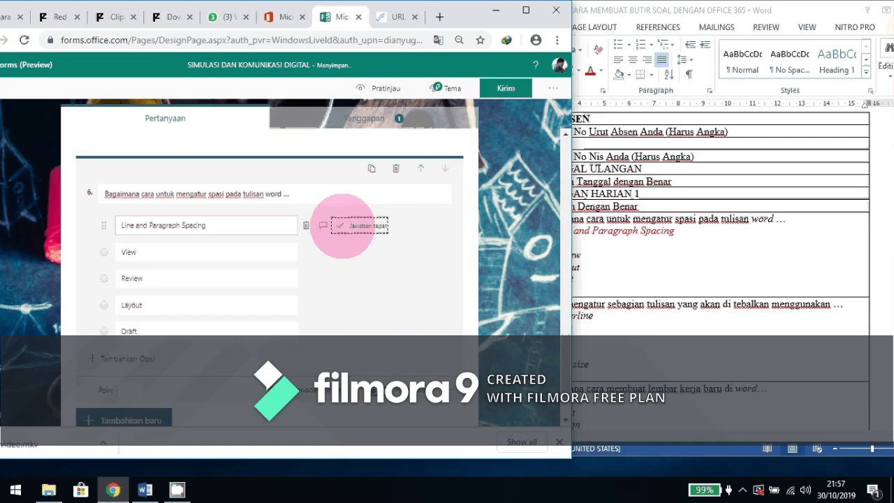
Give question 6 a value of 20 points and add a new Pilihan question 7.
{"action": "scroll", "coordinate": [235, 343], "scroll_direction": "down", "scroll_amount": 1}
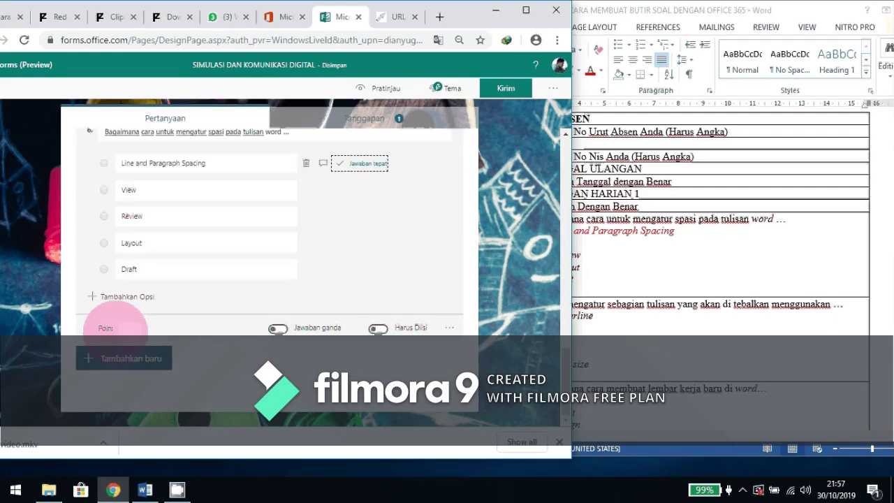
{"action": "left_click", "coordinate": [129, 328]}
{"action": "type", "text": "20"}
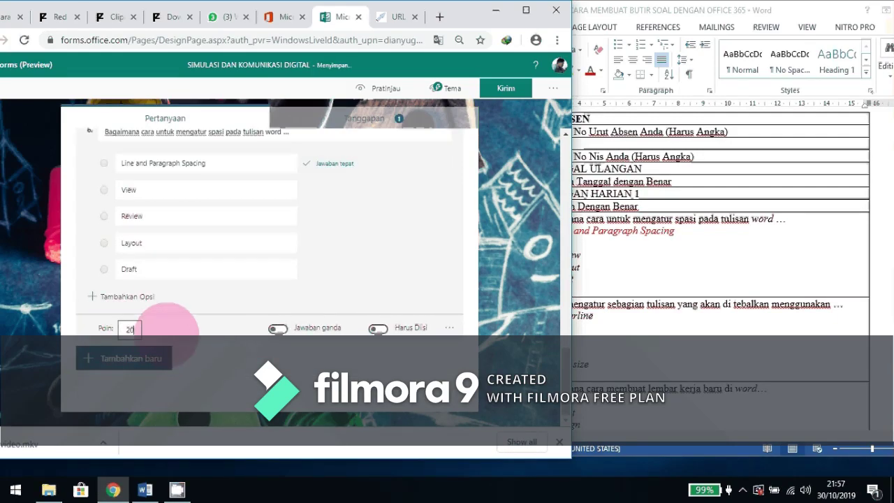
{"action": "left_click", "coordinate": [124, 359]}
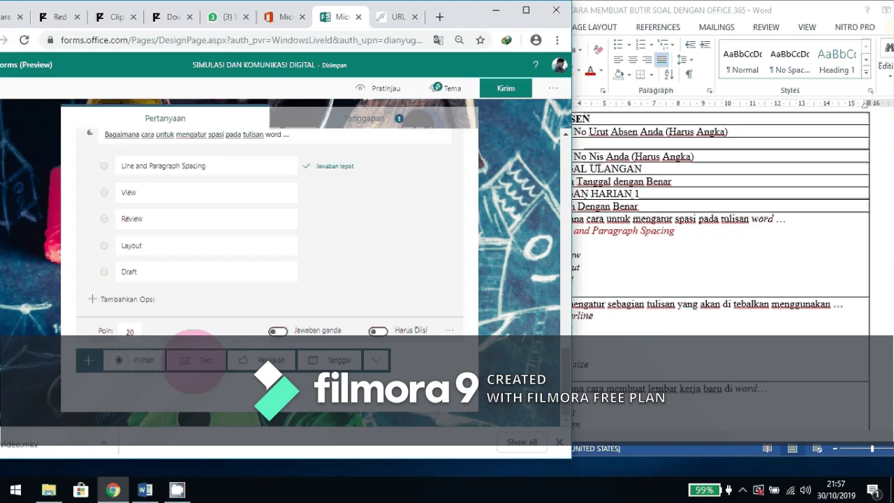
{"action": "left_click", "coordinate": [174, 358]}
{"action": "left_click", "coordinate": [548, 244]}
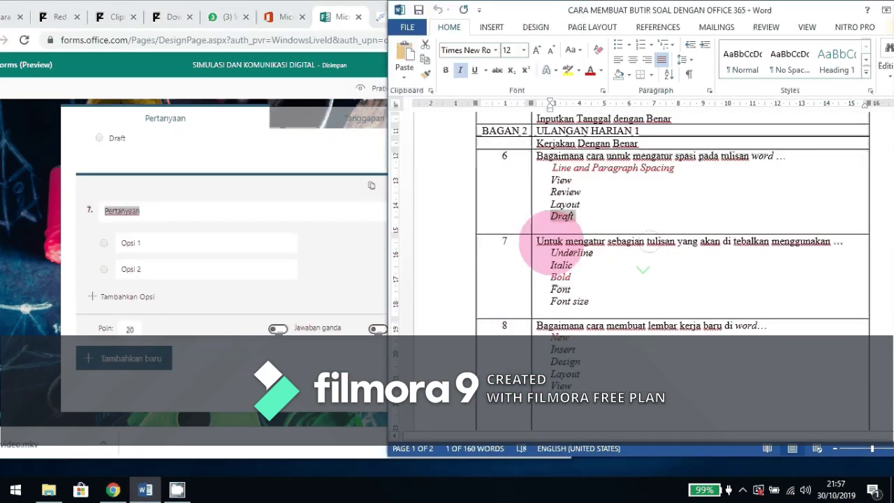